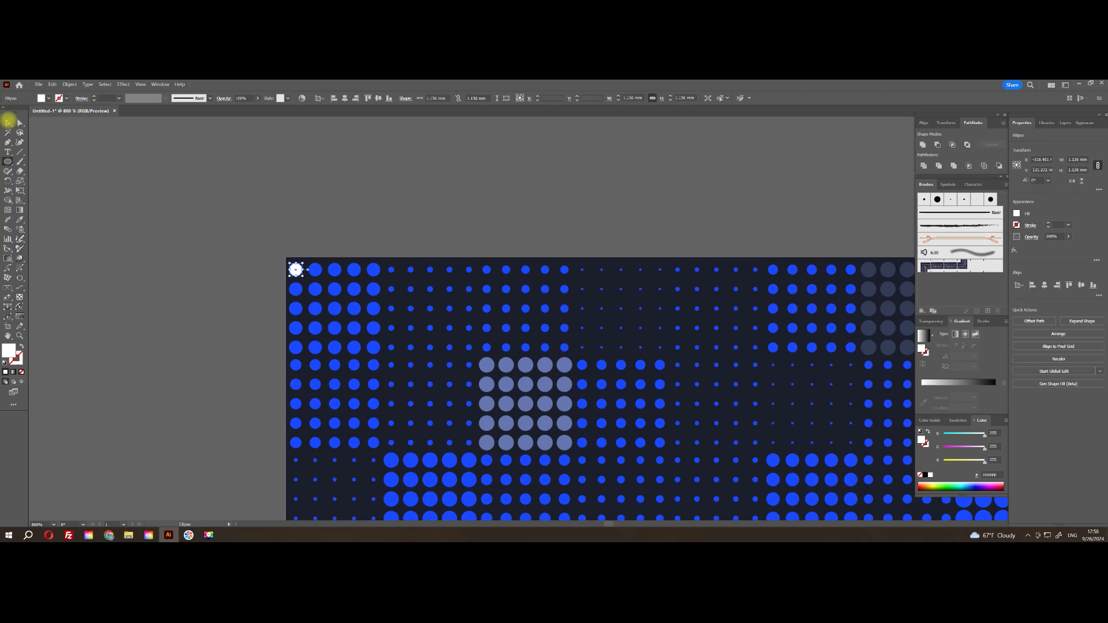
# Move the small white circle above the pattern's upper-left corner and copy it horizontally to the pattern's middle.
pyautogui.scroll(-2, 210, 218)
pyautogui.click(232, 199)
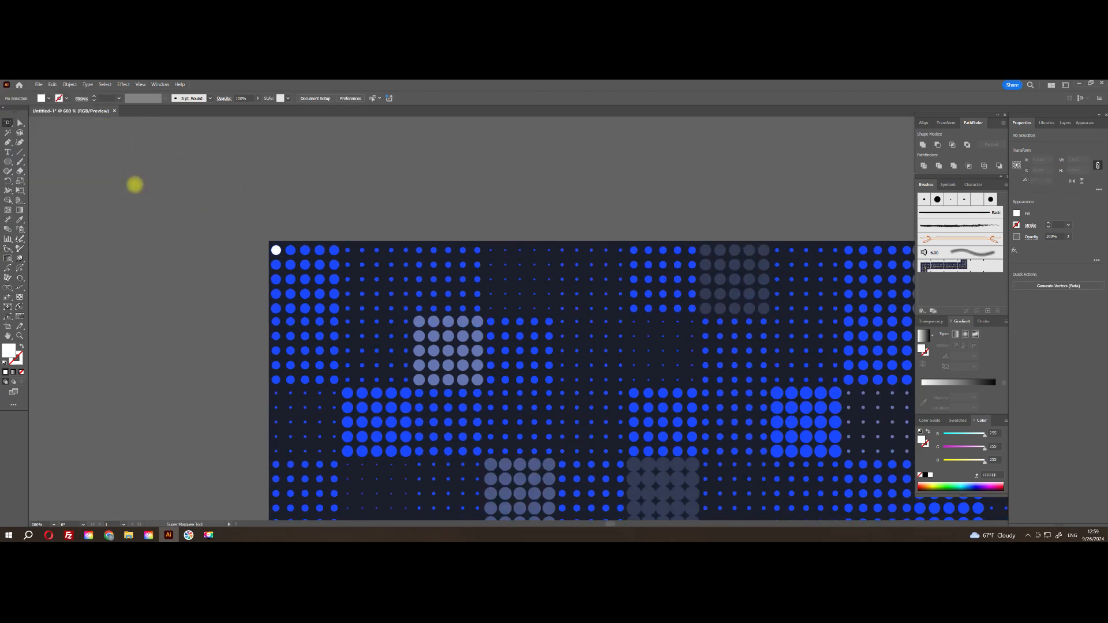
pyautogui.scroll(-2, 225, 236)
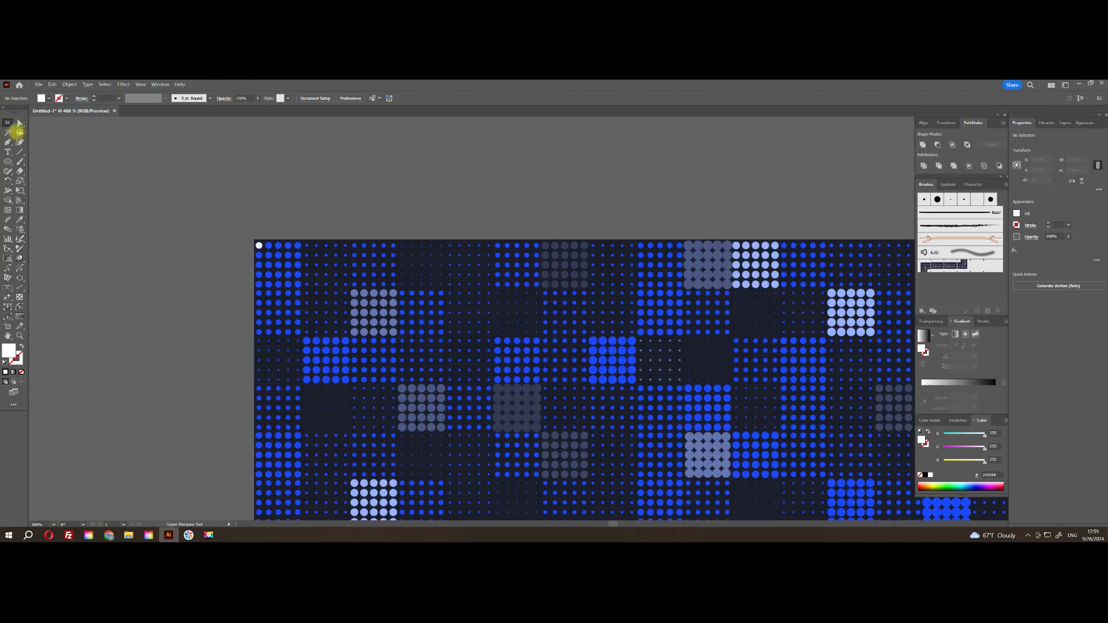
pyautogui.moveTo(9, 123); pyautogui.dragTo(34, 123)
pyautogui.moveTo(295, 247); pyautogui.dragTo(169, 282)
pyautogui.hotkey('ctrl', '-')
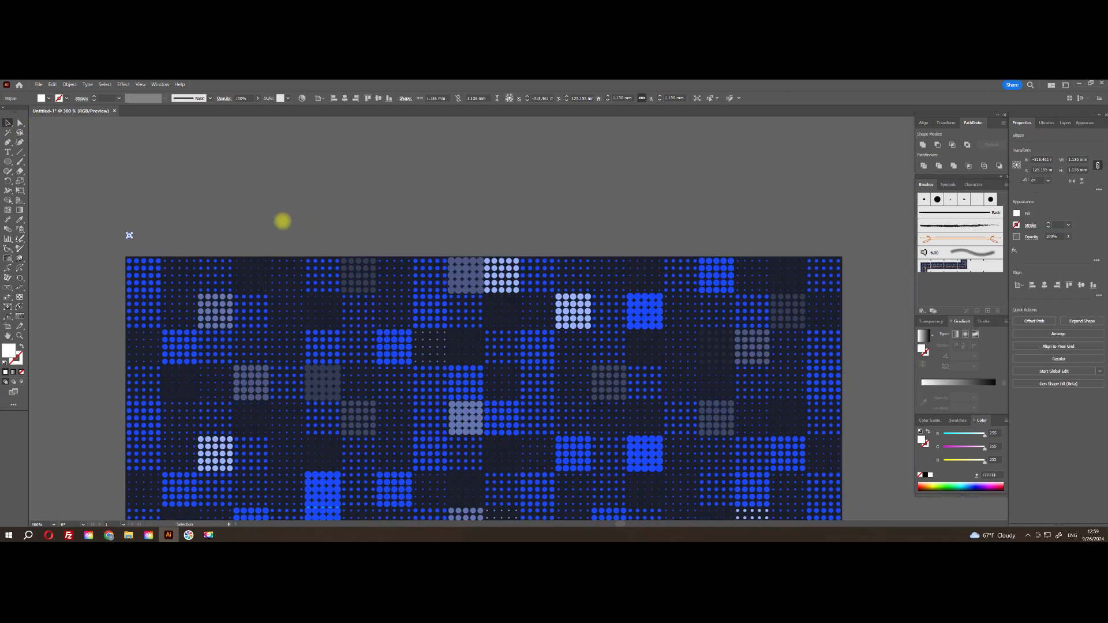
pyautogui.moveTo(129, 235); pyautogui.dragTo(483, 242)
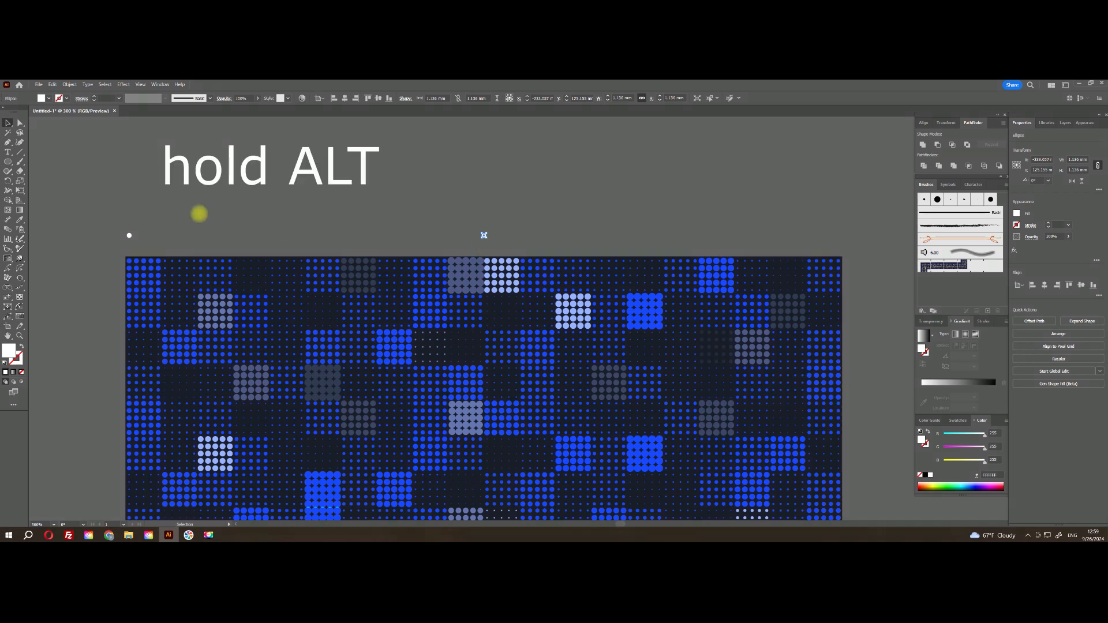
# Blend the two white circles into a horizontal row of circles using Specified Steps spacing.
pyautogui.hotkey('ctrl', 'a')
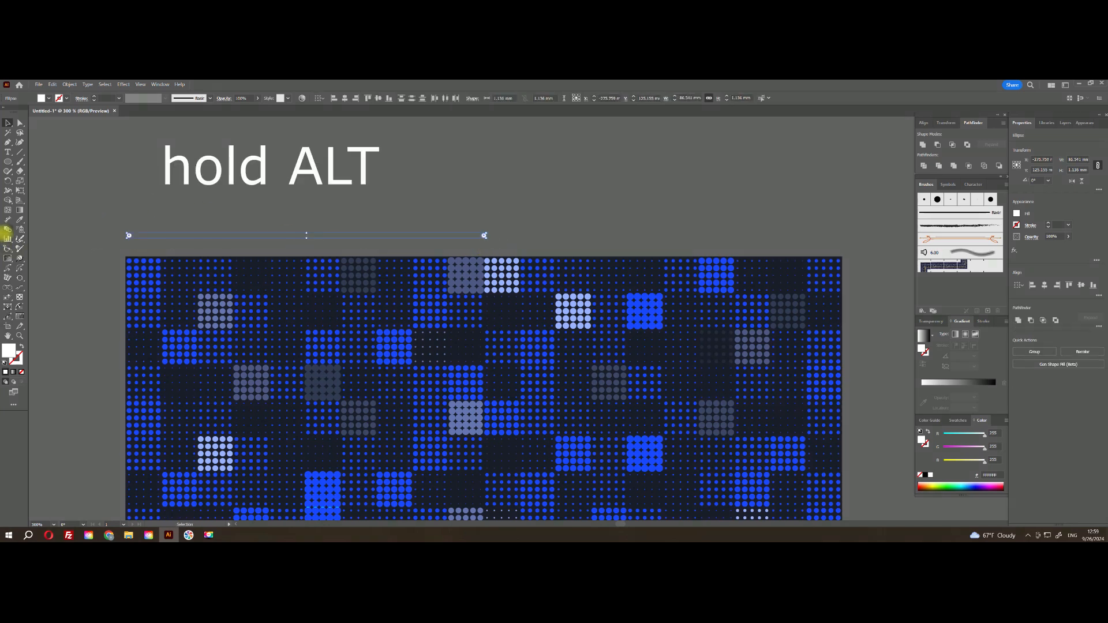
pyautogui.doubleClick(7, 230)
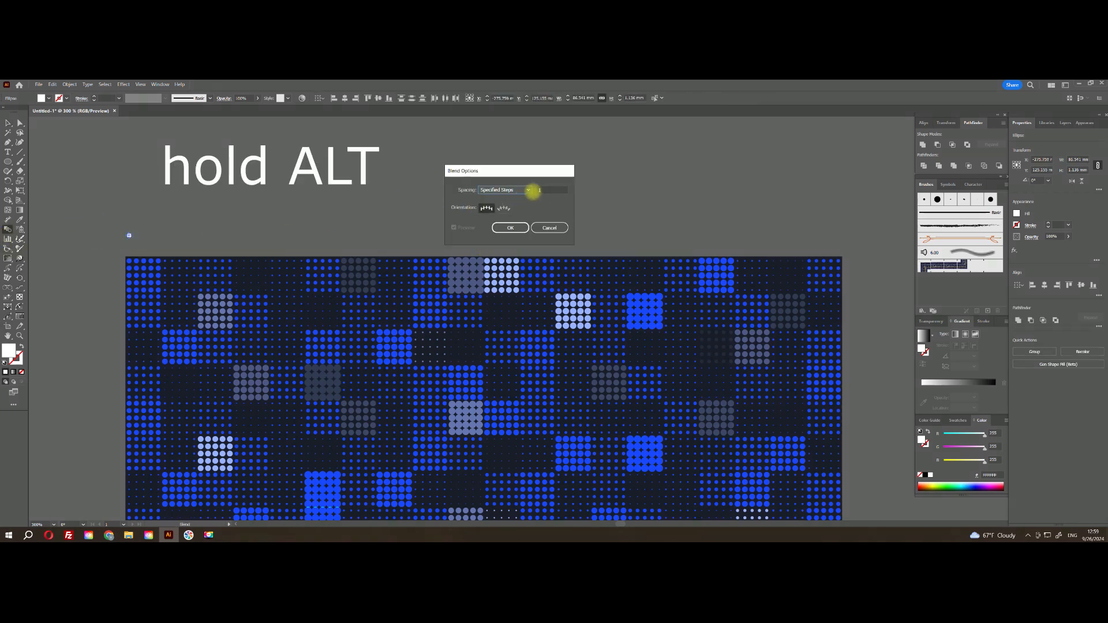
pyautogui.click(518, 190)
pyautogui.click(516, 207)
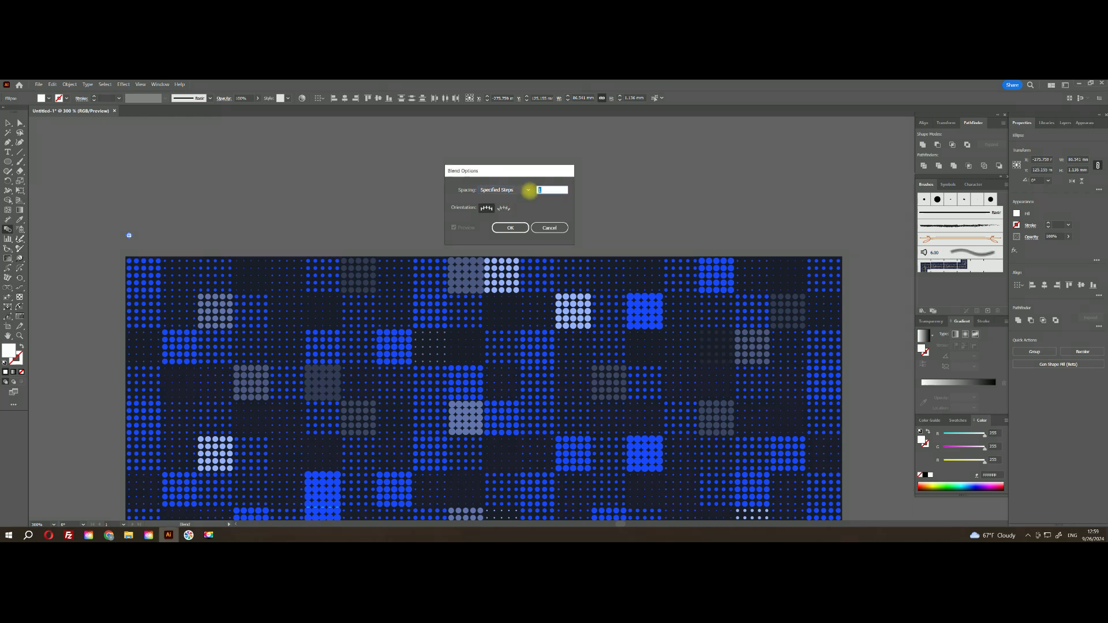
pyautogui.press('Return')
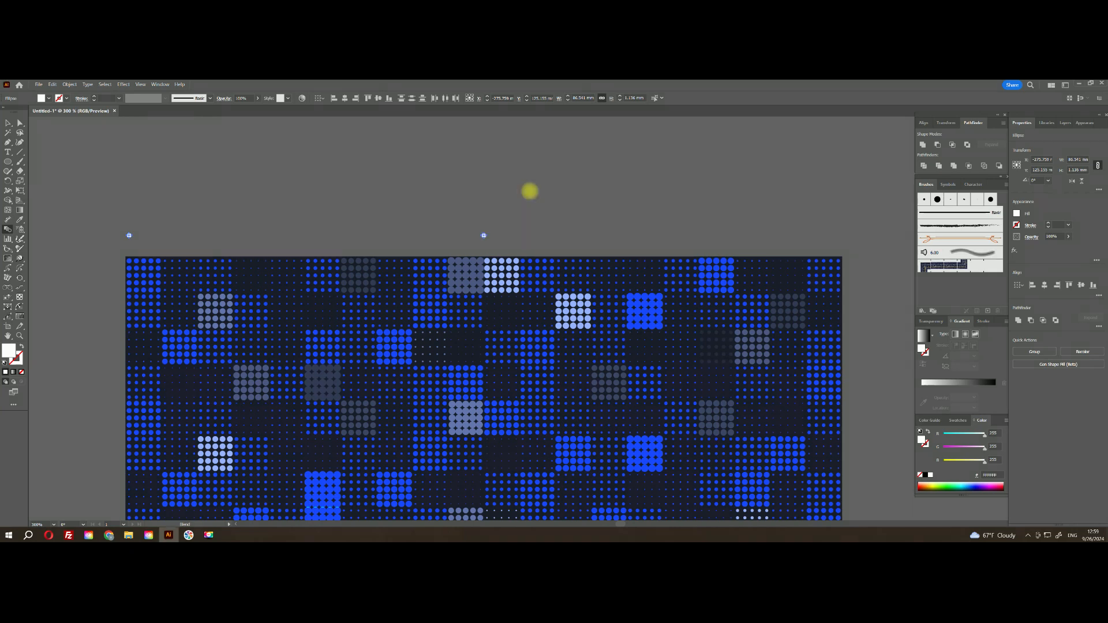
pyautogui.click(69, 84)
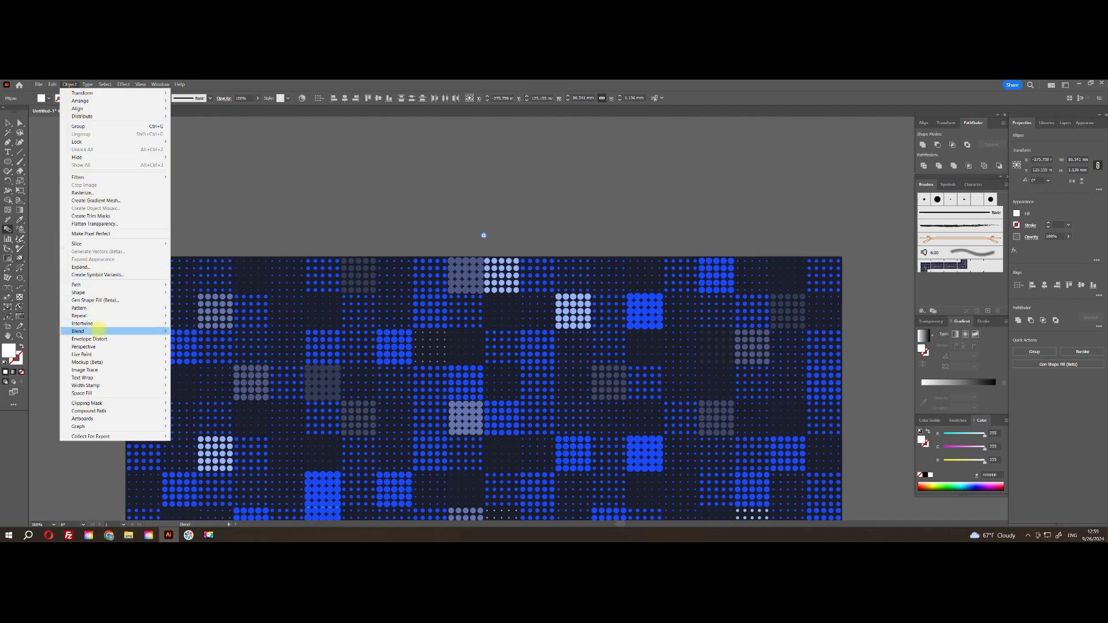
pyautogui.moveTo(115, 331)
pyautogui.click(186, 331)
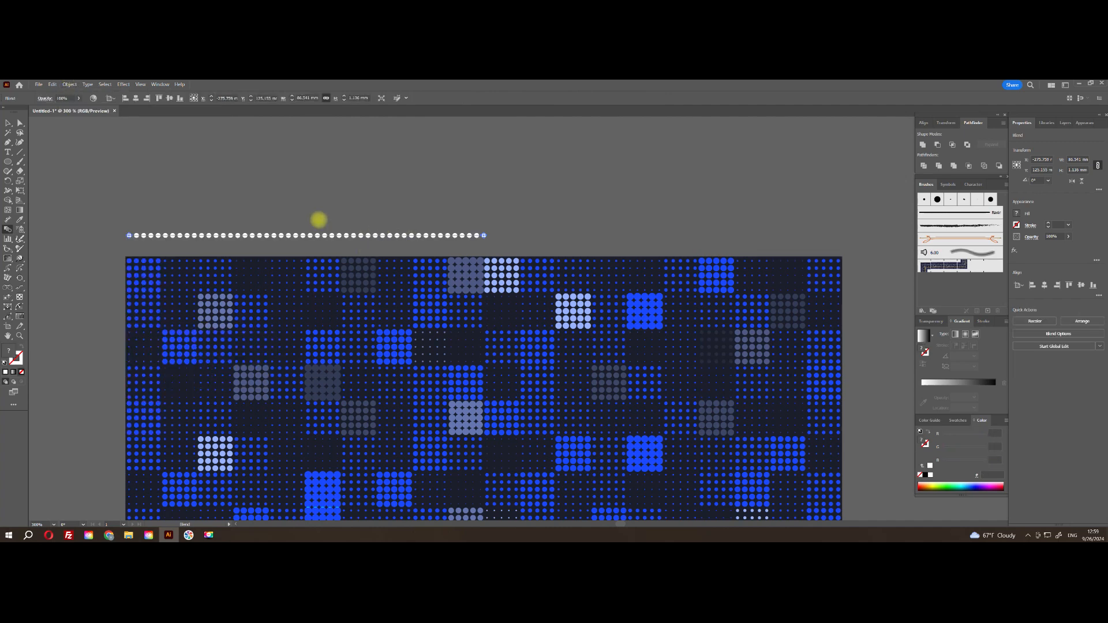
# Move the blended row of white circles down onto the top row of the blue dot pattern.
pyautogui.click(7, 122)
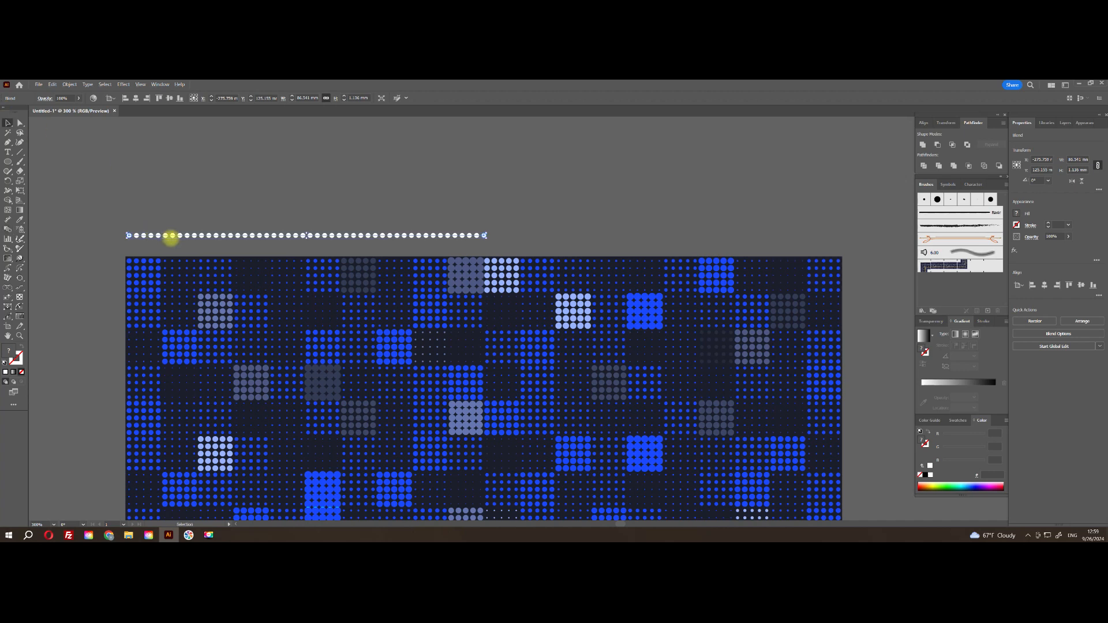
pyautogui.scroll(1, 172, 235)
pyautogui.moveTo(174, 240); pyautogui.dragTo(173, 277)
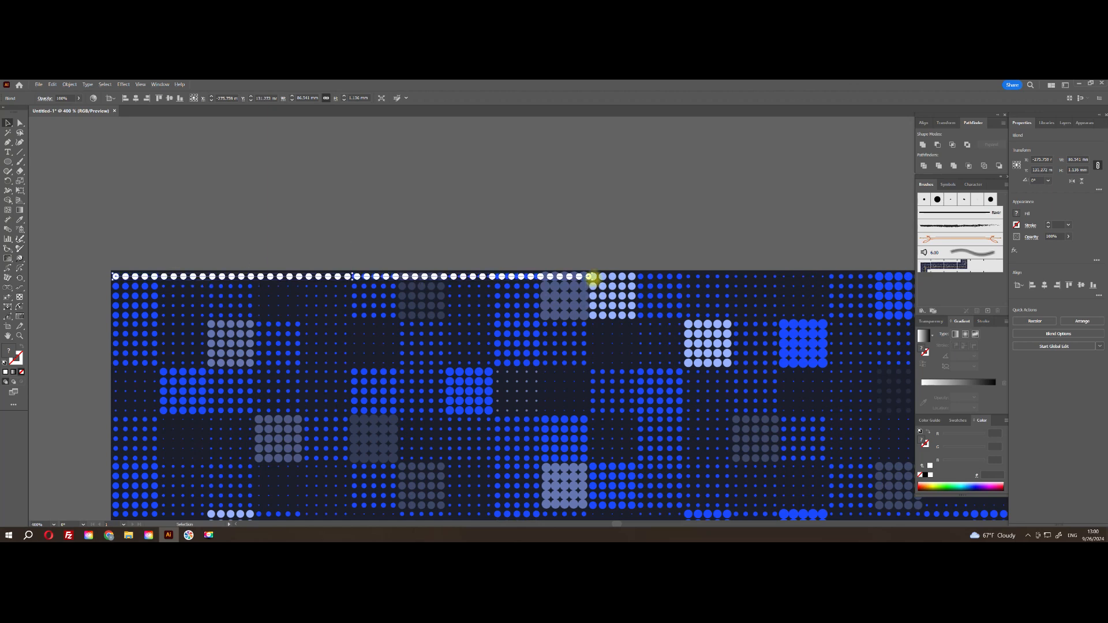
# Shift the blend's last circle slightly left in isolation mode to line it up with the pattern's dots.
pyautogui.scroll(1, 594, 279)
pyautogui.scroll(1, 588, 276)
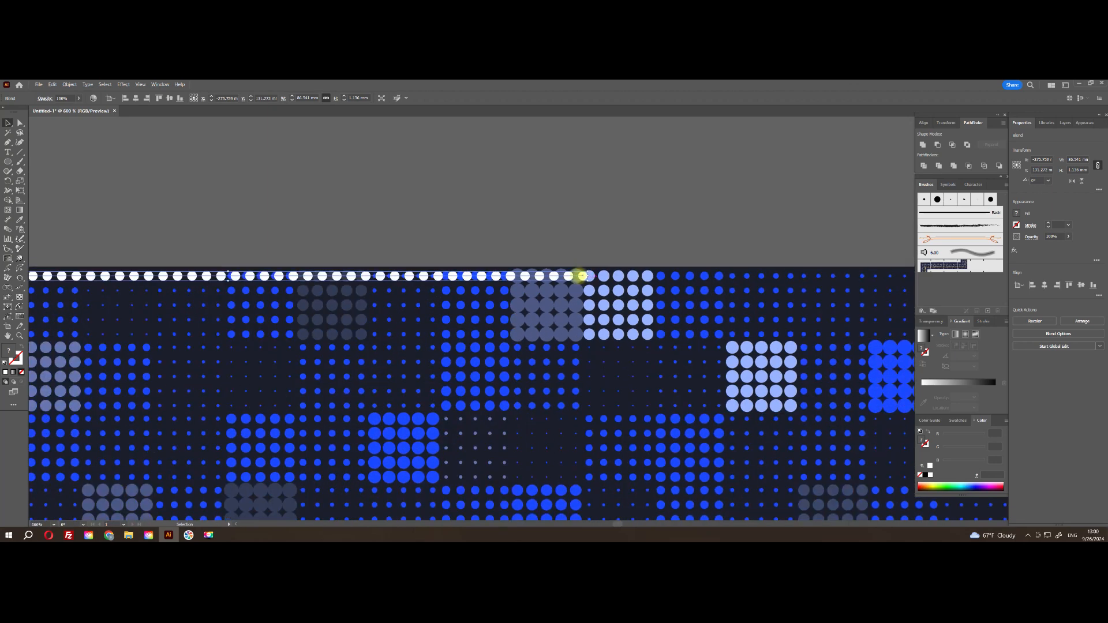
pyautogui.doubleClick(584, 276)
pyautogui.moveTo(583, 276); pyautogui.dragTo(576, 276)
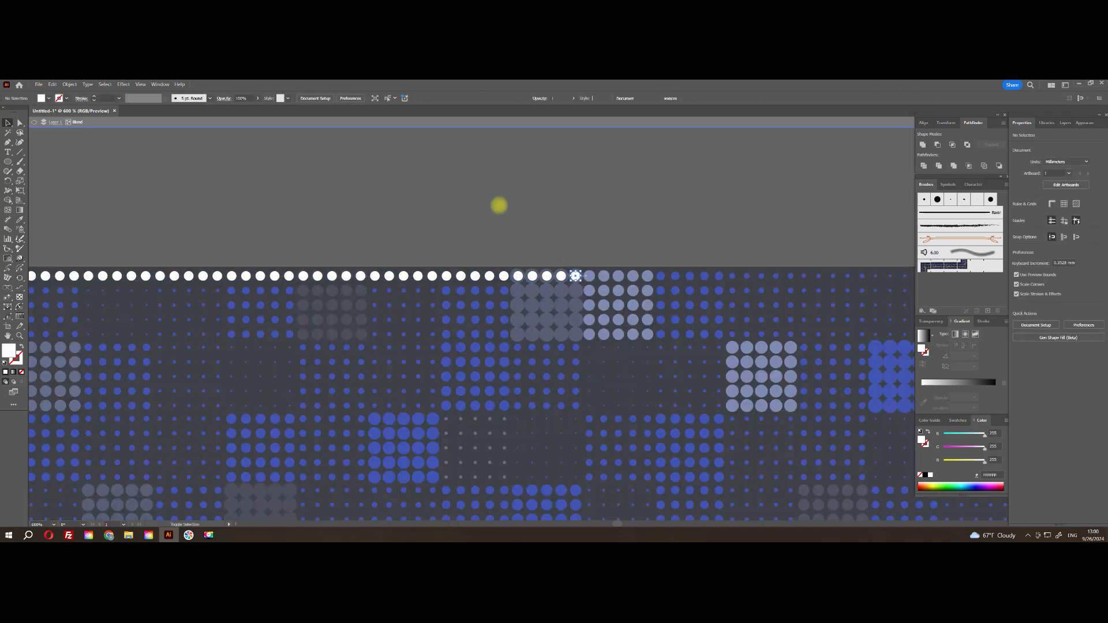
pyautogui.doubleClick(496, 206)
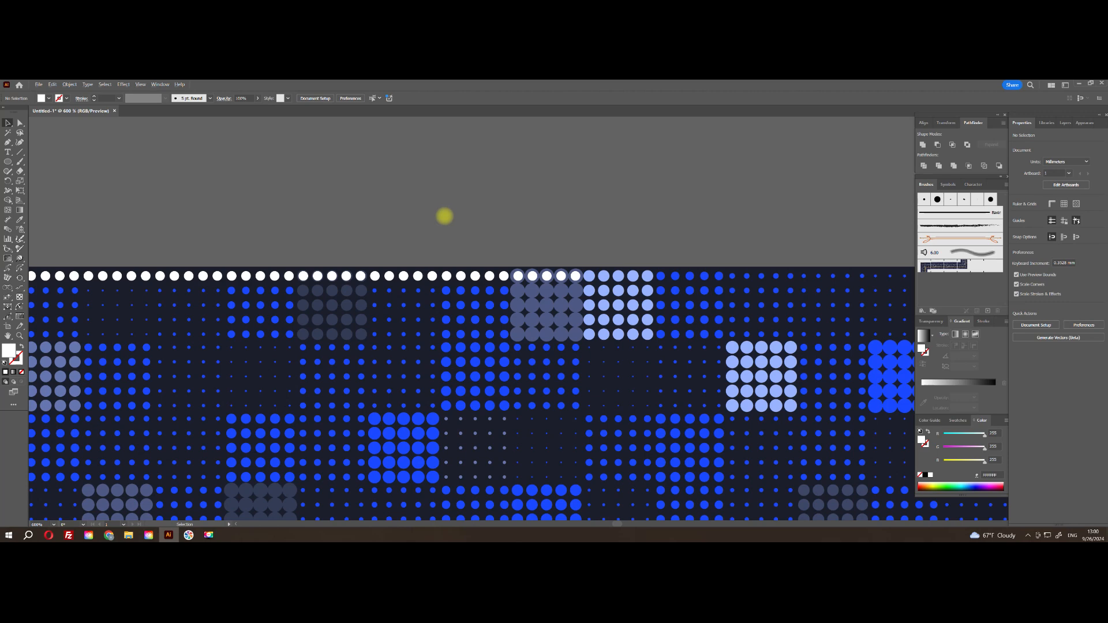
# Copy the row of white circles straight down onto the bottom row of the pattern.
pyautogui.scroll(-1, 445, 216)
pyautogui.scroll(-3, 442, 217)
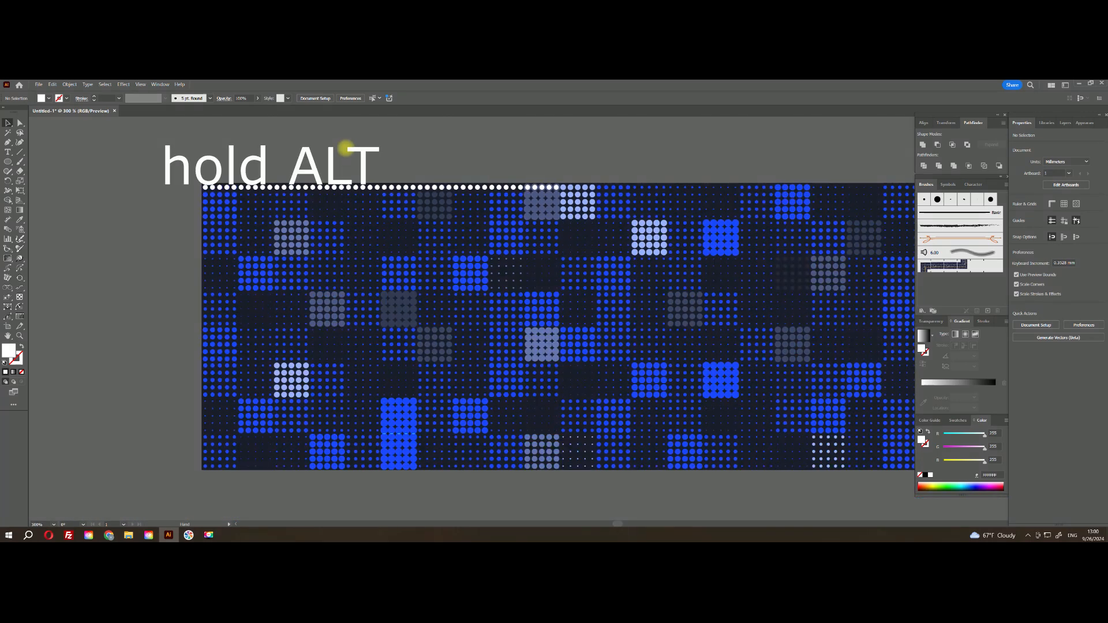
pyautogui.scroll(-1, 341, 165)
pyautogui.moveTo(339, 168); pyautogui.dragTo(353, 448)
# Select both rows of white circles and expand their blends.
pyautogui.keyDown('shift'); pyautogui.click(246, 169); pyautogui.keyUp('shift')
pyautogui.click(70, 84)
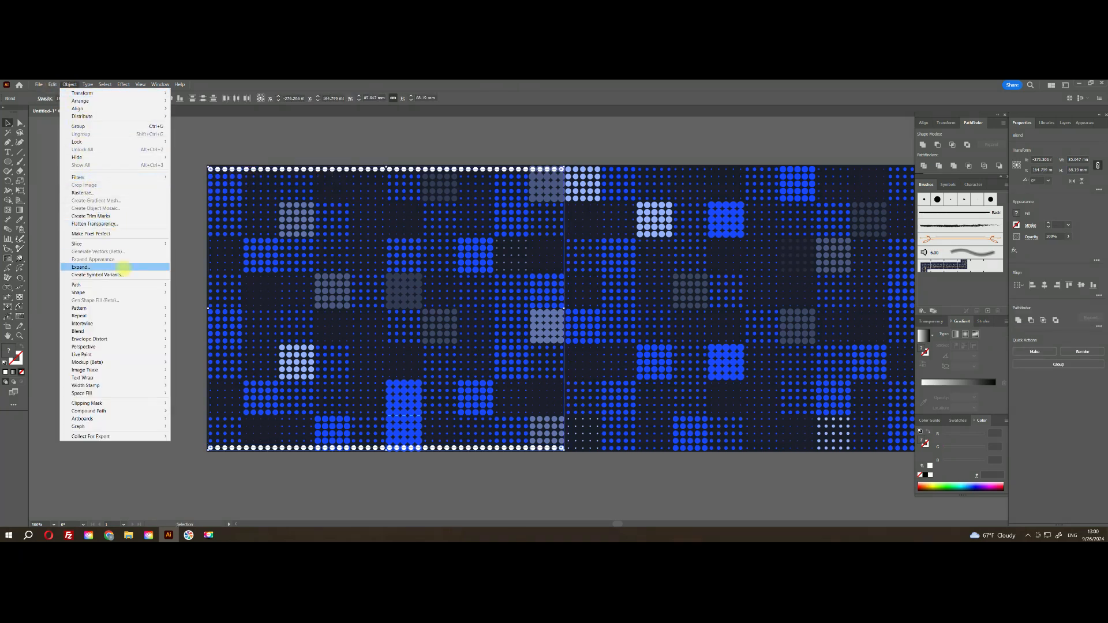
pyautogui.click(124, 267)
pyautogui.click(535, 351)
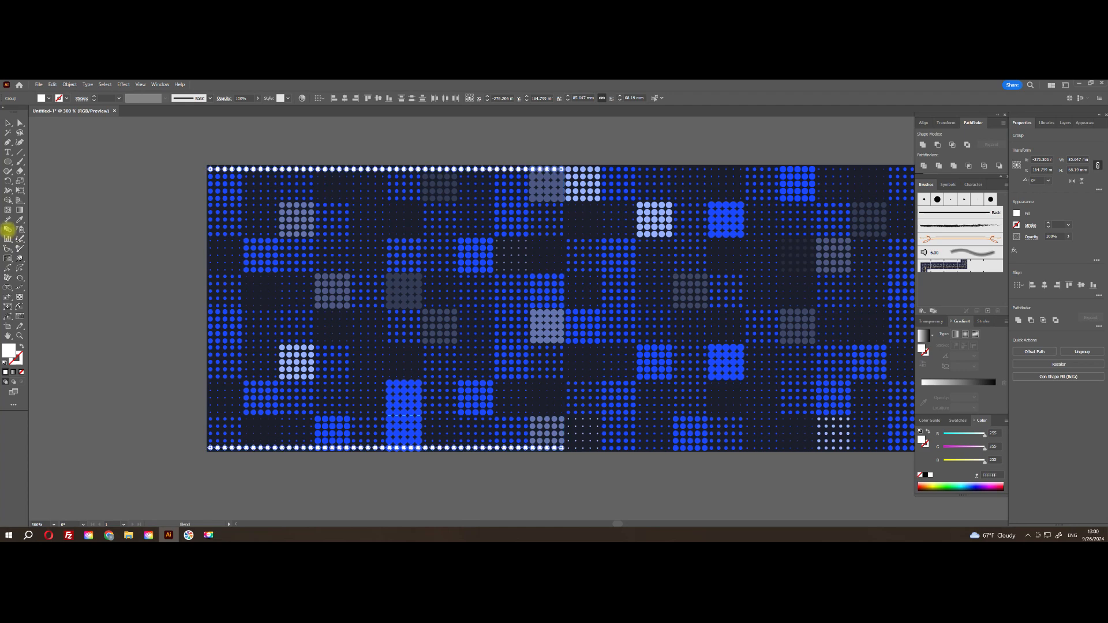
# Blend the top and bottom rows to fill the space between them with white circles.
pyautogui.doubleClick(8, 229)
pyautogui.click(516, 226)
pyautogui.hotkey('ctrl', 'alt', 'b')
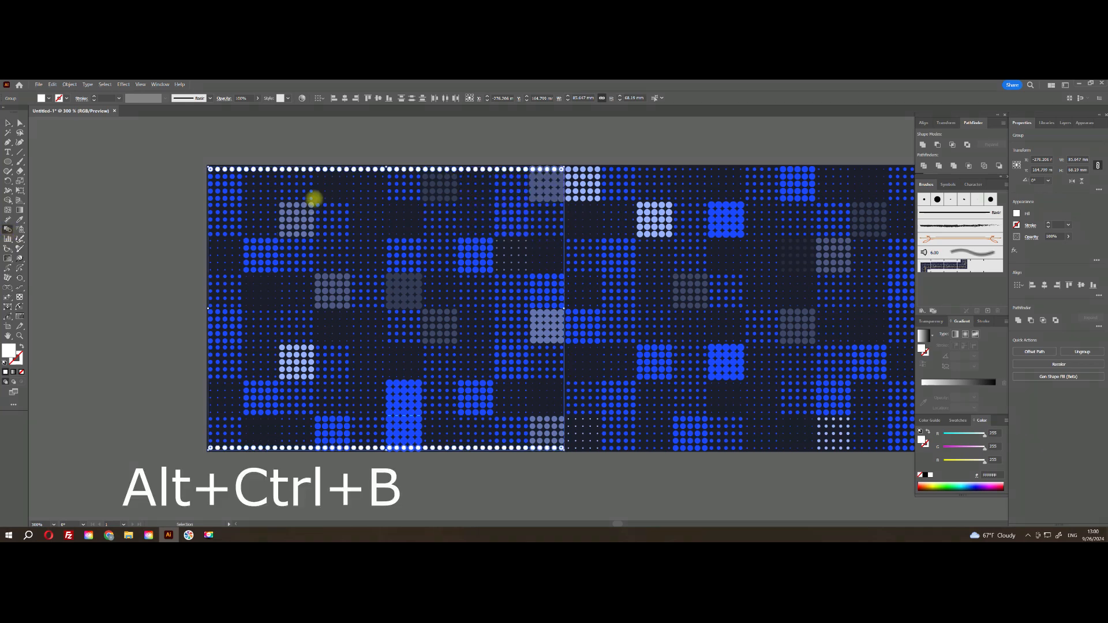
# Expand the blended grid of white circles into editable shapes.
pyautogui.click(7, 123)
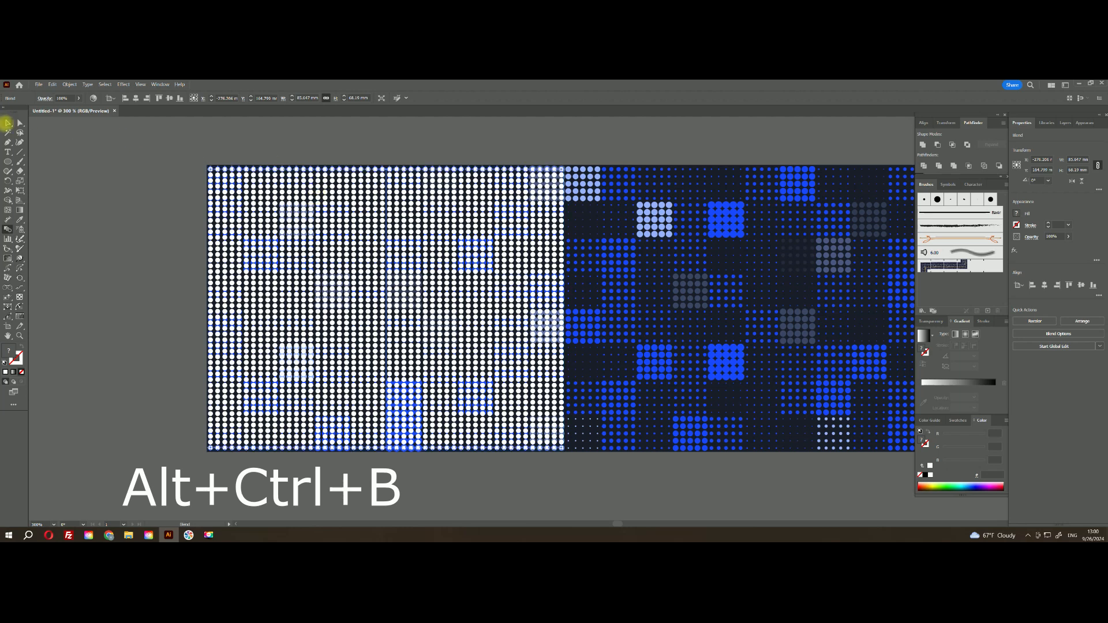
pyautogui.click(70, 84)
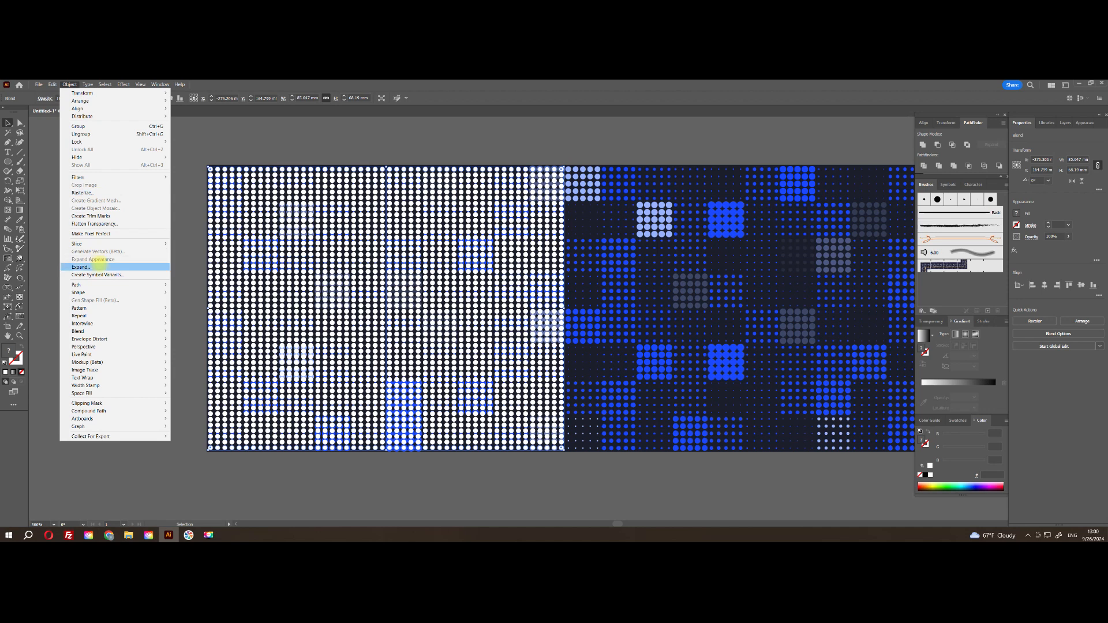
pyautogui.click(97, 267)
pyautogui.click(534, 353)
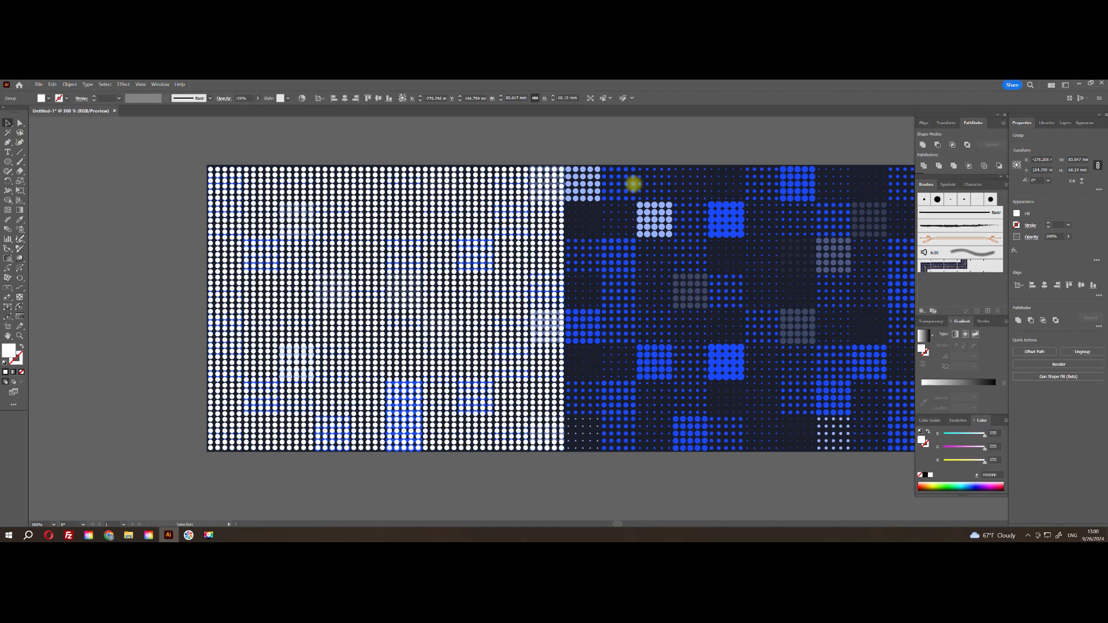
# Move the blue dot pattern straight down by about 113 mm, clear of the white circle grid.
pyautogui.scroll(-2, 634, 184)
pyautogui.click(630, 154)
pyautogui.moveTo(629, 153); pyautogui.dragTo(558, 136)
pyautogui.moveTo(588, 206); pyautogui.dragTo(586, 440)
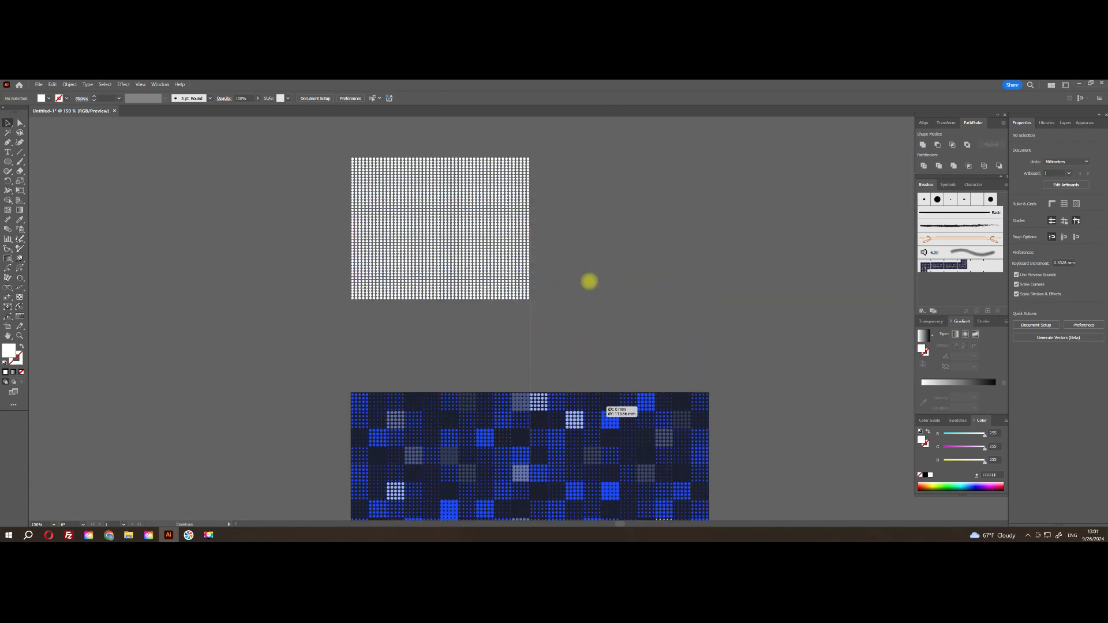
# Ungroup the white circle grid once.
pyautogui.scroll(1, 431, 173)
pyautogui.moveTo(356, 149); pyautogui.dragTo(364, 225)
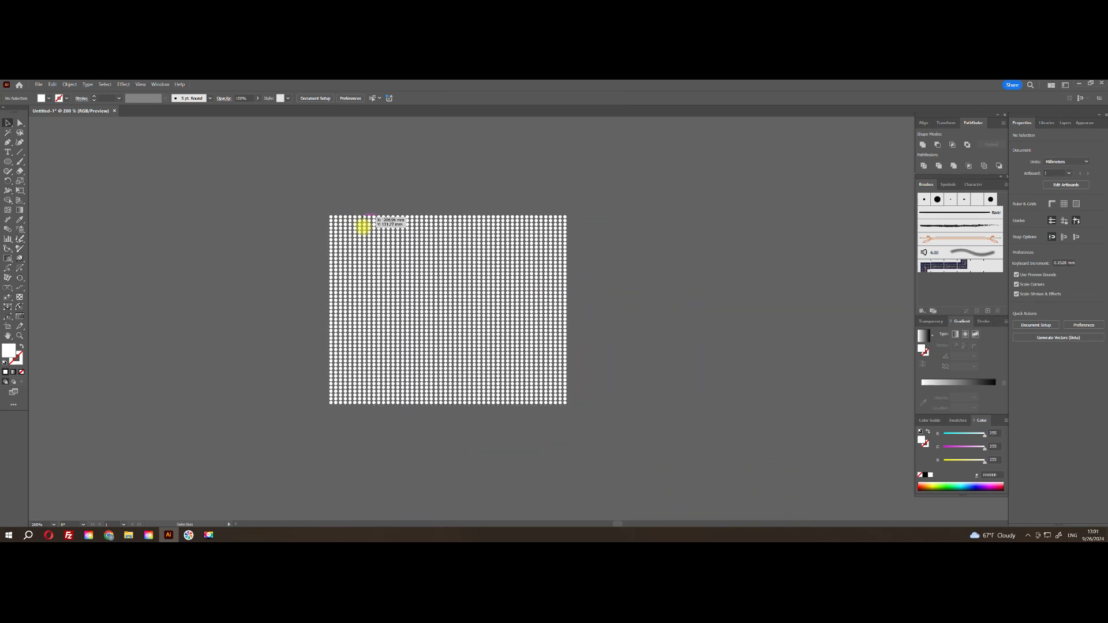
pyautogui.scroll(1, 364, 225)
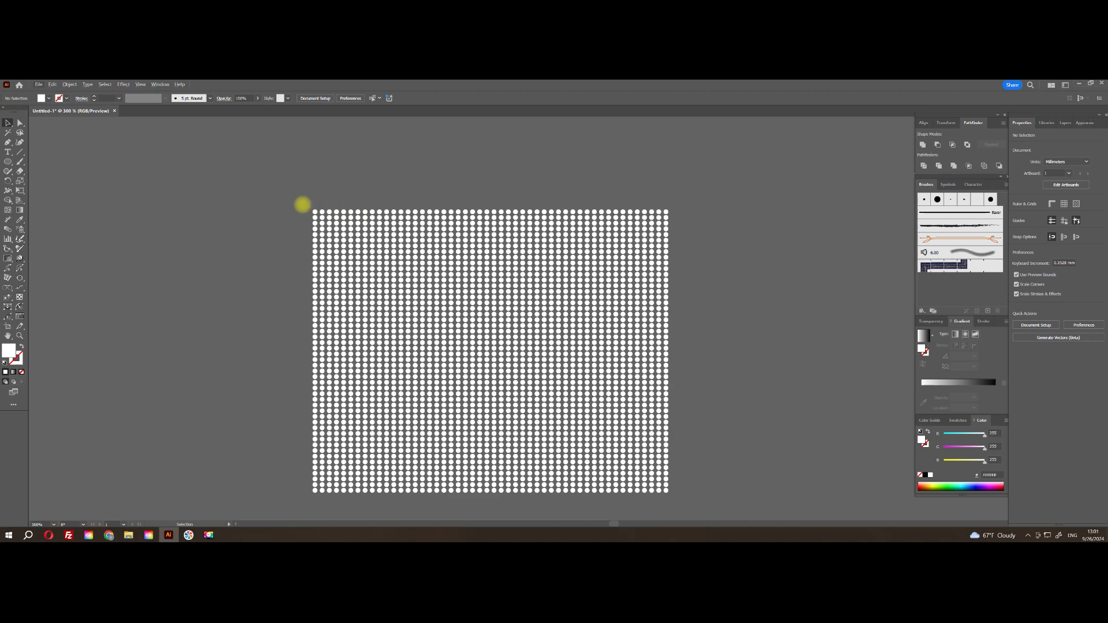
pyautogui.click(361, 236)
pyautogui.rightClick(366, 232)
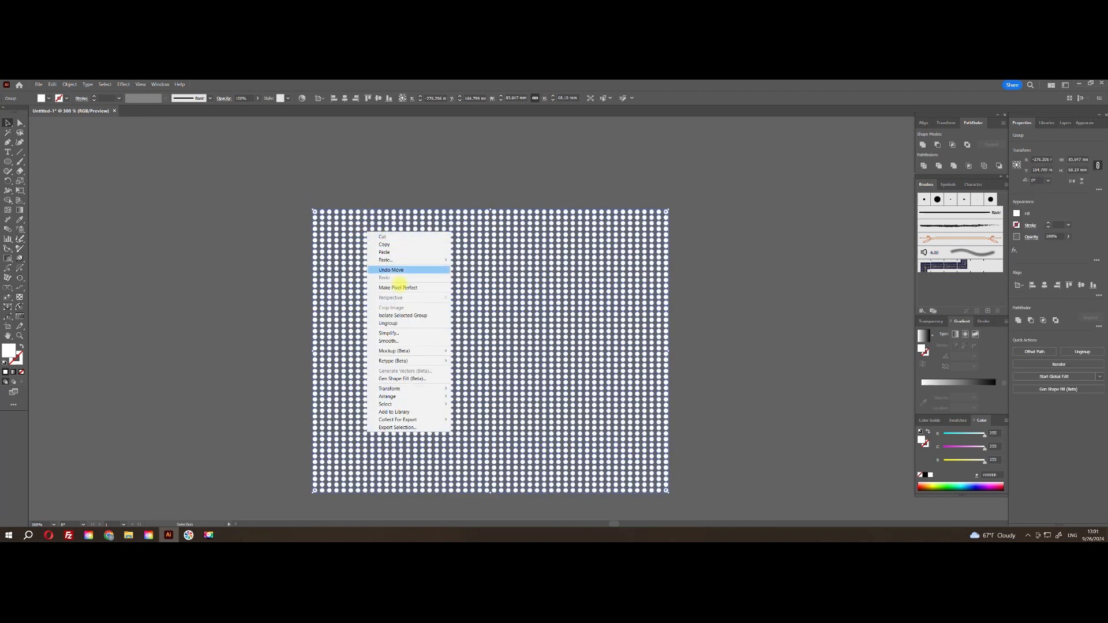
pyautogui.click(402, 324)
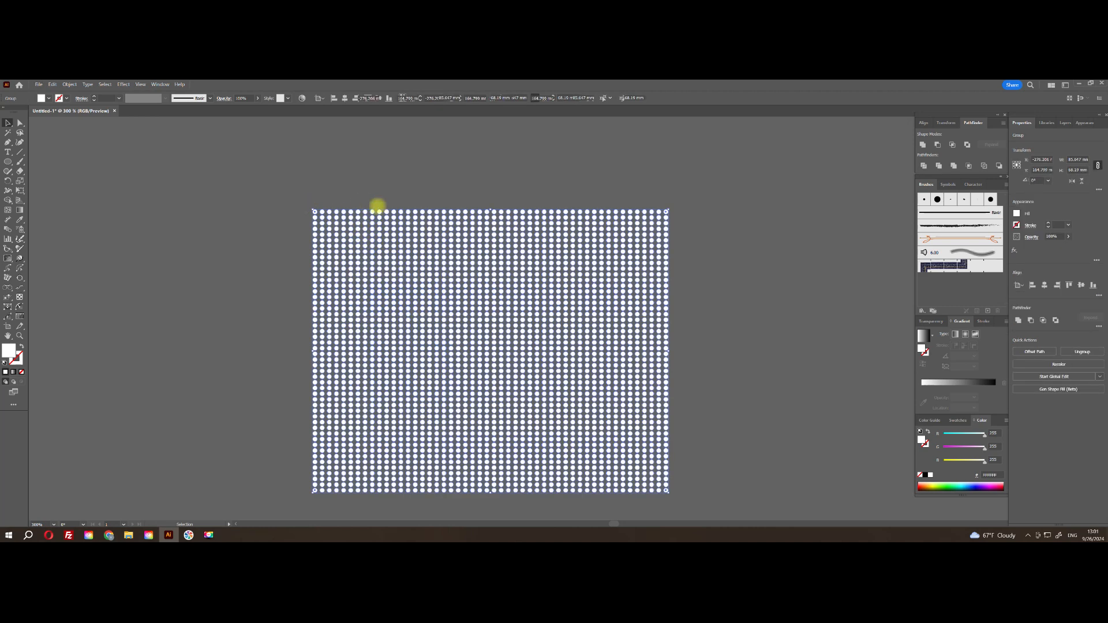
# Select the grid's top row to check how the circles are still grouped.
pyautogui.scroll(1, 329, 217)
pyautogui.click(329, 215)
pyautogui.scroll(1, 329, 215)
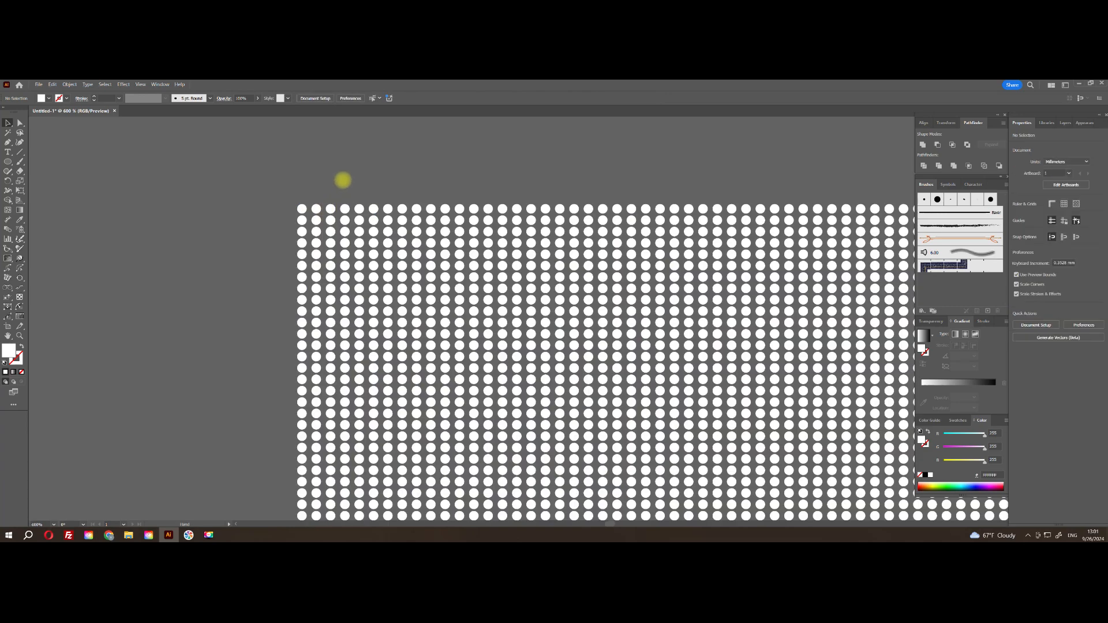
pyautogui.moveTo(293, 190); pyautogui.dragTo(247, 141)
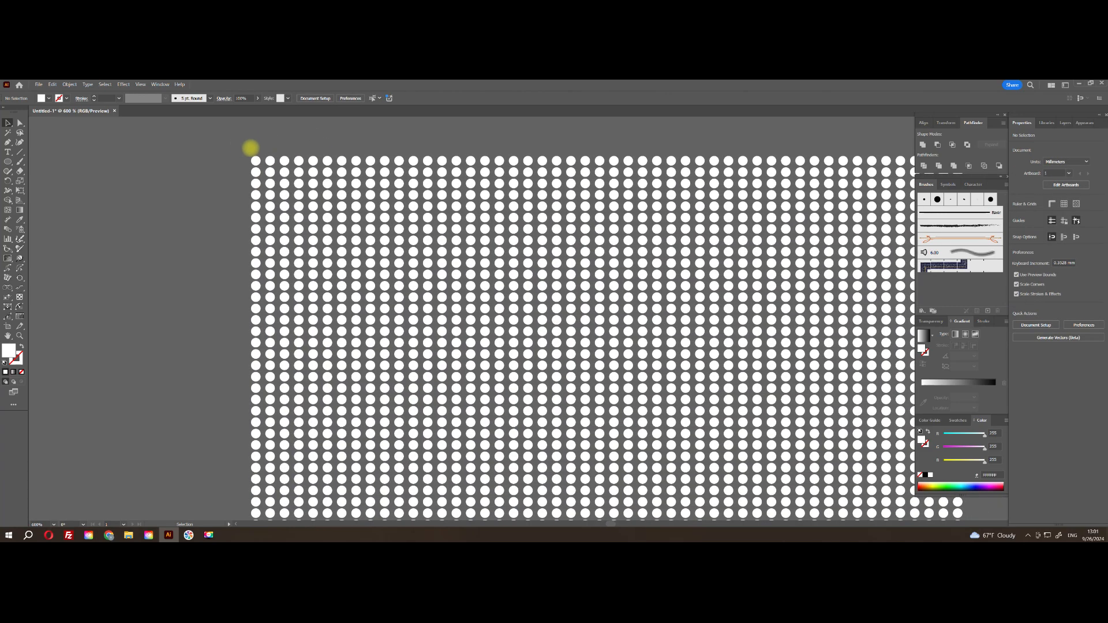
pyautogui.click(261, 161)
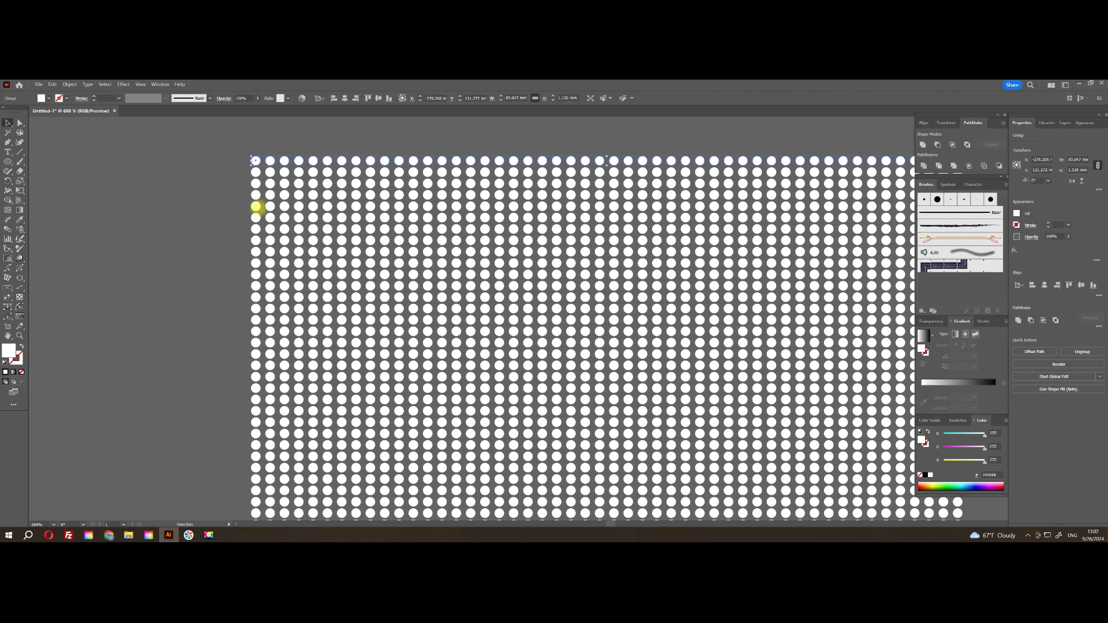
# Select all the rows of white circles and ungroup them into individual circles.
pyautogui.scroll(-1, 256, 207)
pyautogui.scroll(-2, 287, 125)
pyautogui.scroll(-1, 230, 131)
pyautogui.hotkey('ctrl', 'a')
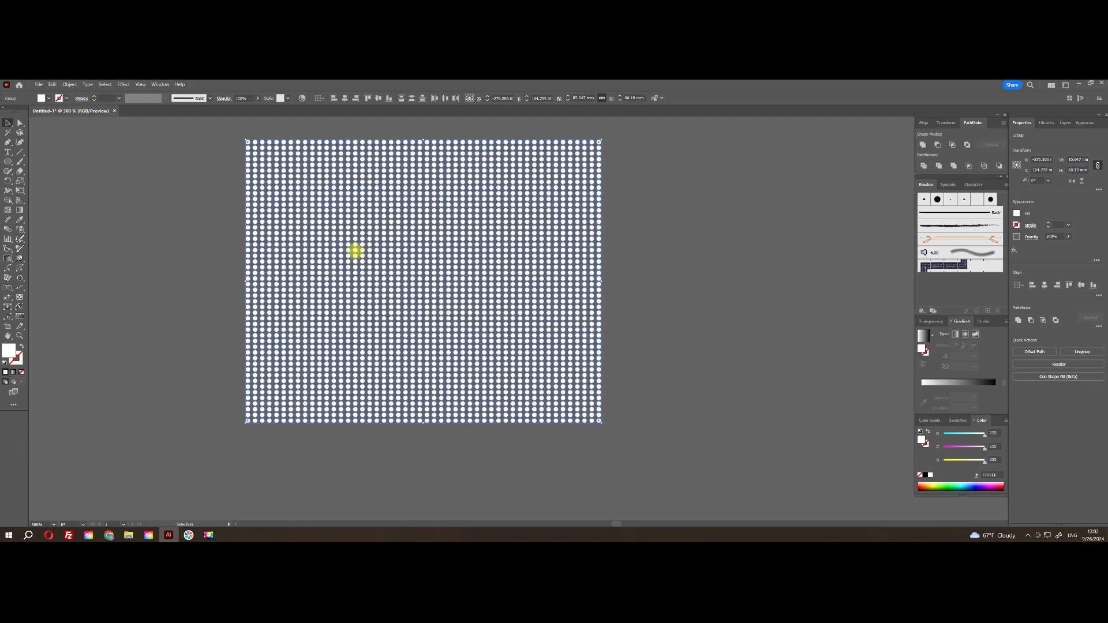
pyautogui.rightClick(355, 250)
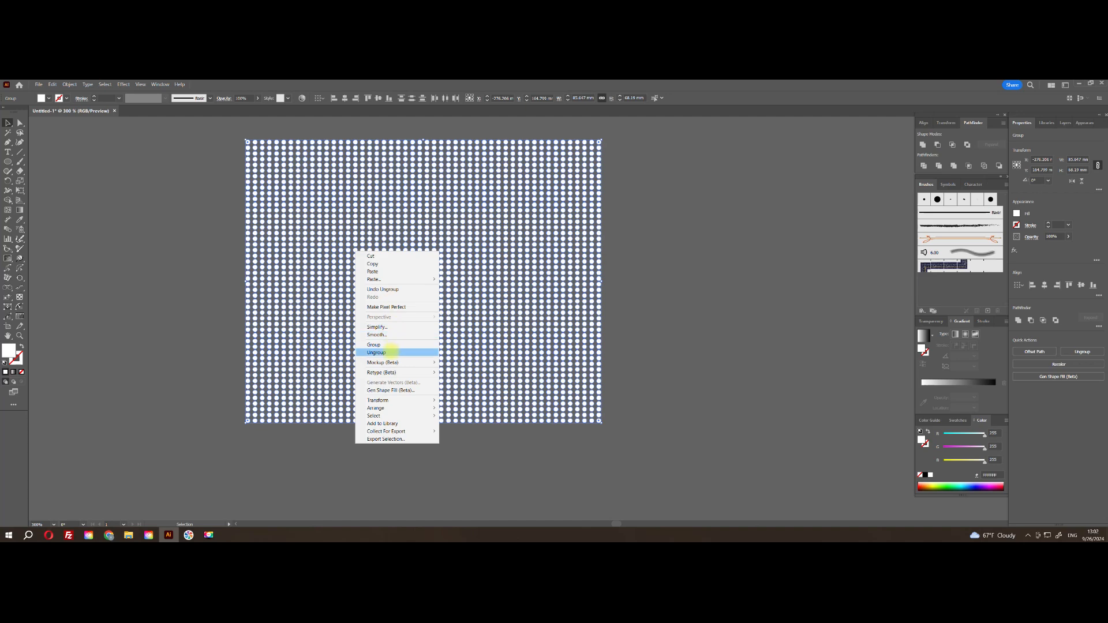
pyautogui.click(381, 353)
# Select the 5x5 block of circles in the grid's upper-left corner.
pyautogui.scroll(2, 255, 134)
pyautogui.click(246, 145)
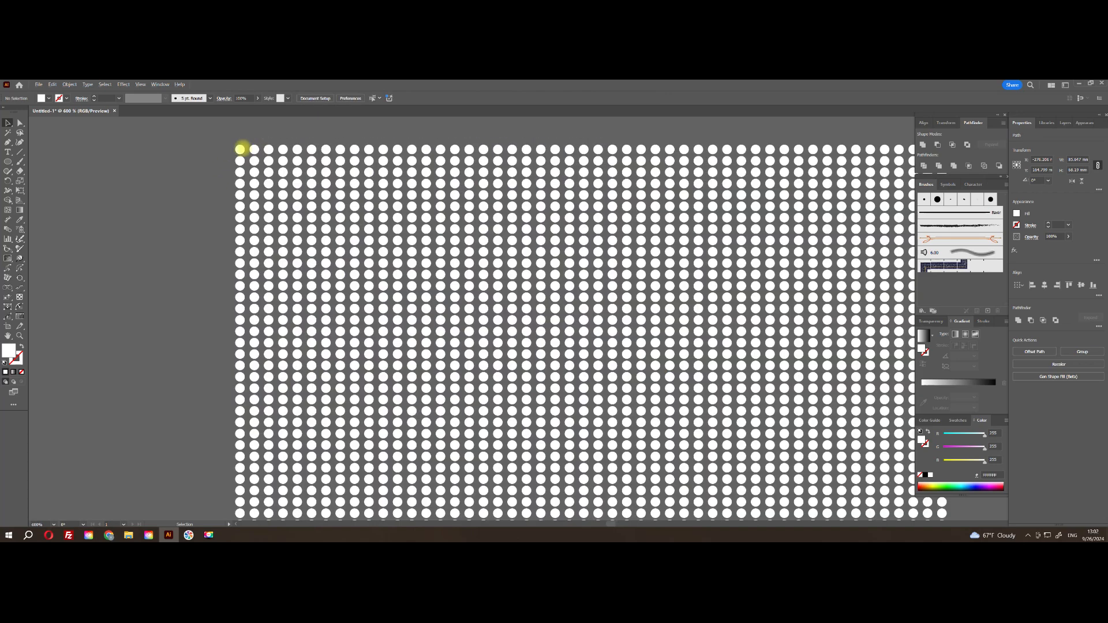
pyautogui.click(244, 151)
pyautogui.click(235, 140)
pyautogui.moveTo(235, 139); pyautogui.dragTo(277, 163)
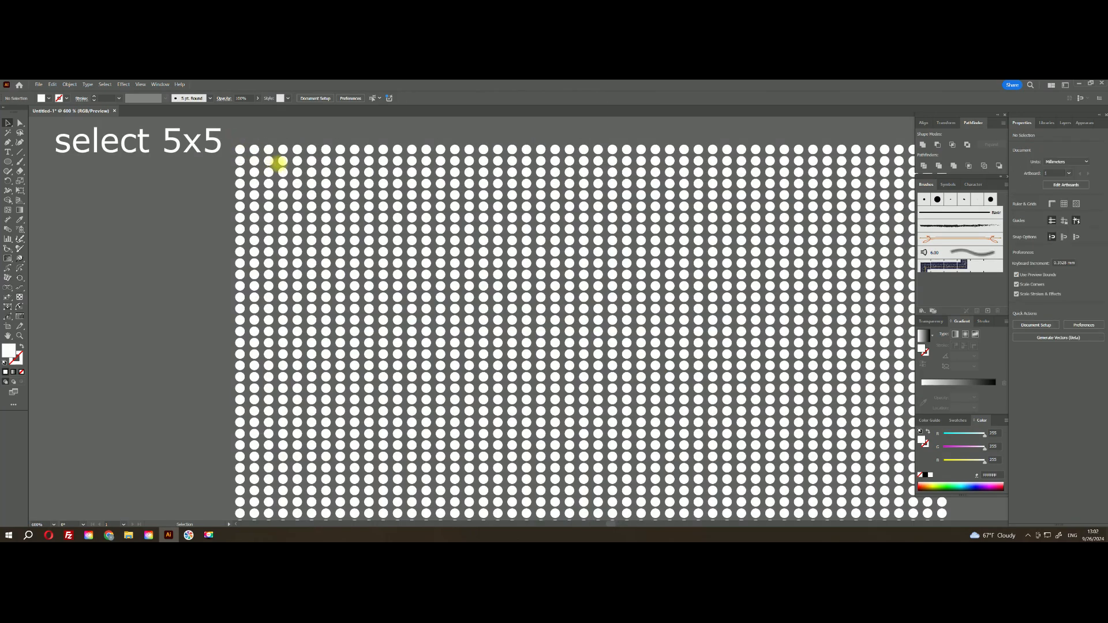
pyautogui.moveTo(299, 198); pyautogui.dragTo(302, 199)
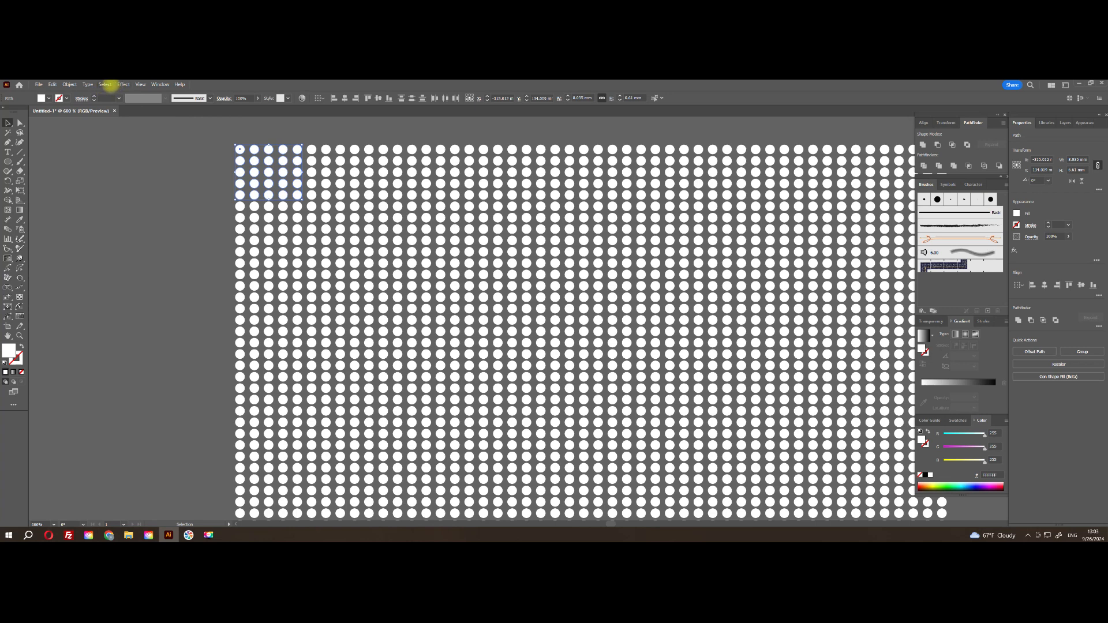
# Scale each circle in the selected corner block to 56% with Transform Each and group the block.
pyautogui.click(69, 85)
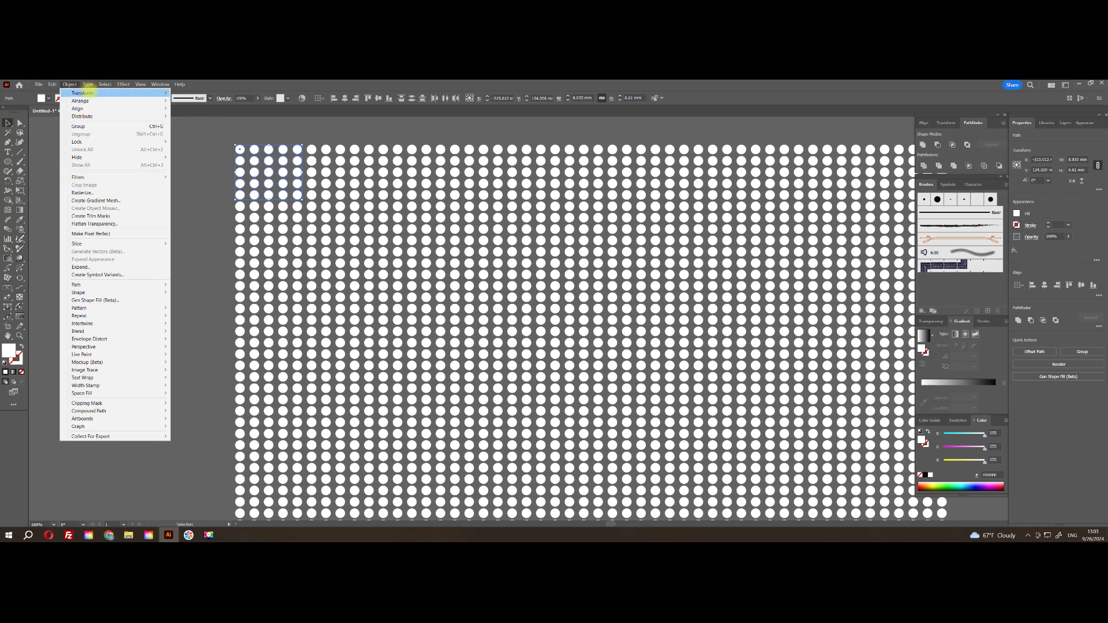
pyautogui.moveTo(87, 93)
pyautogui.click(197, 144)
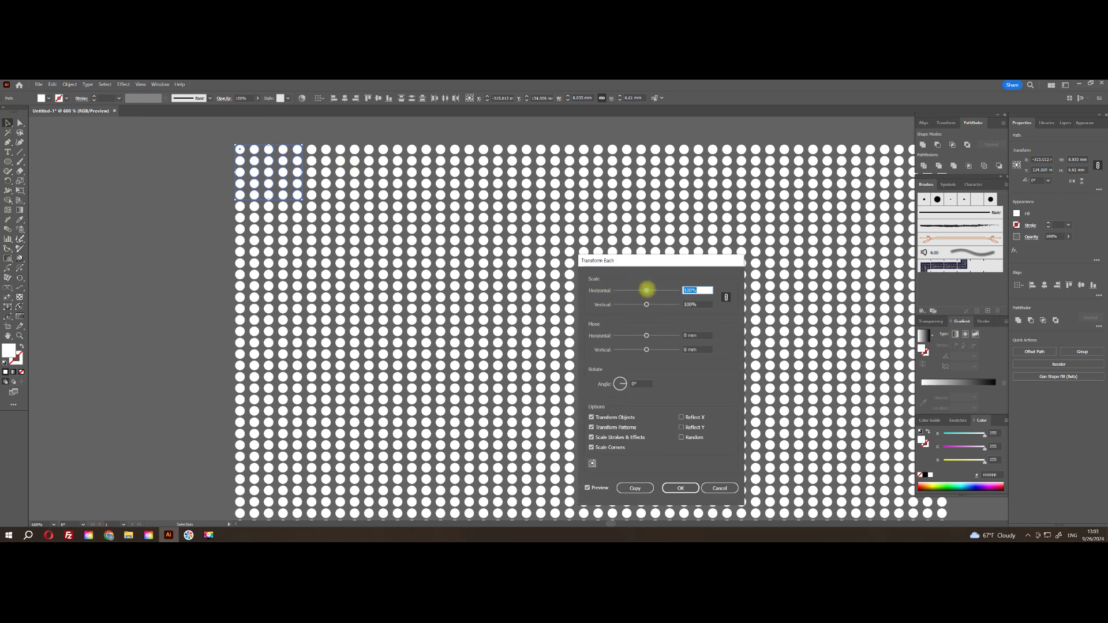
pyautogui.moveTo(637, 288); pyautogui.dragTo(632, 290)
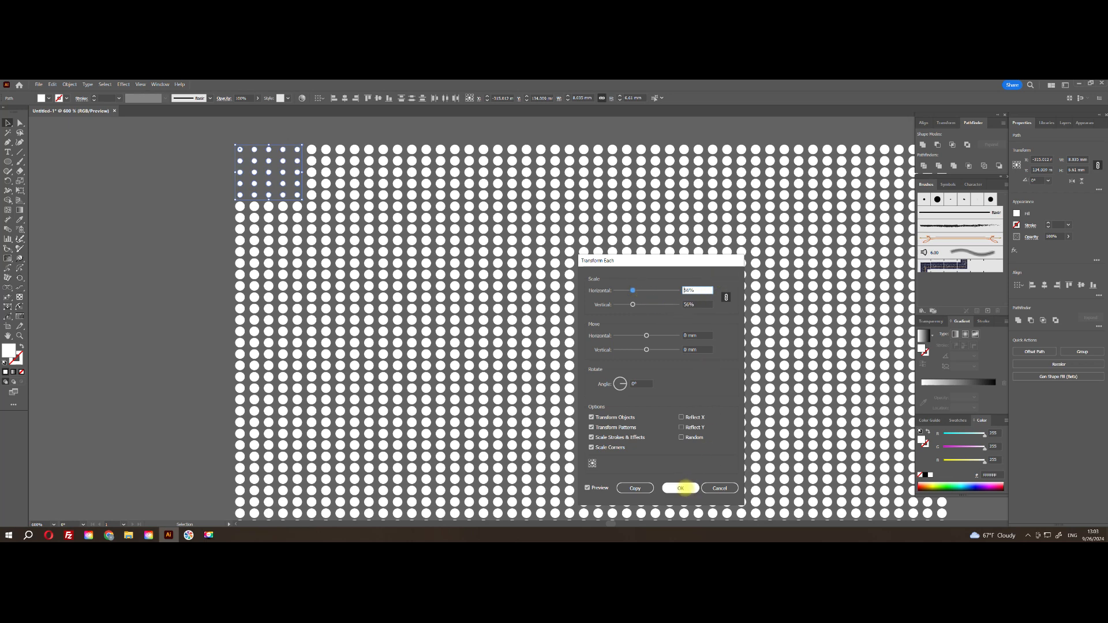
pyautogui.click(680, 489)
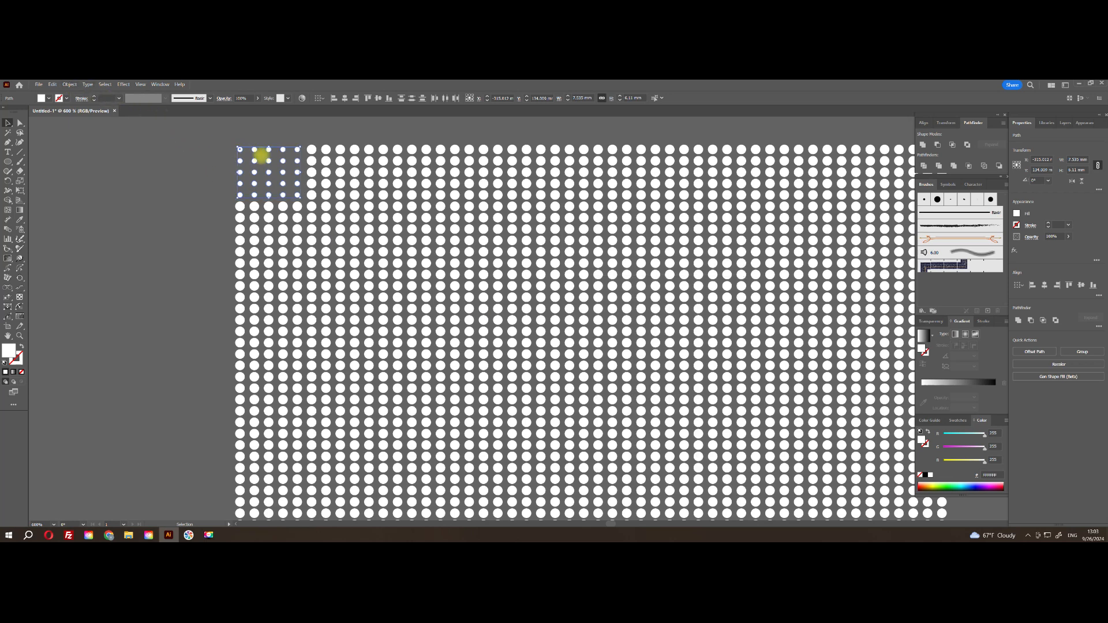
pyautogui.rightClick(254, 149)
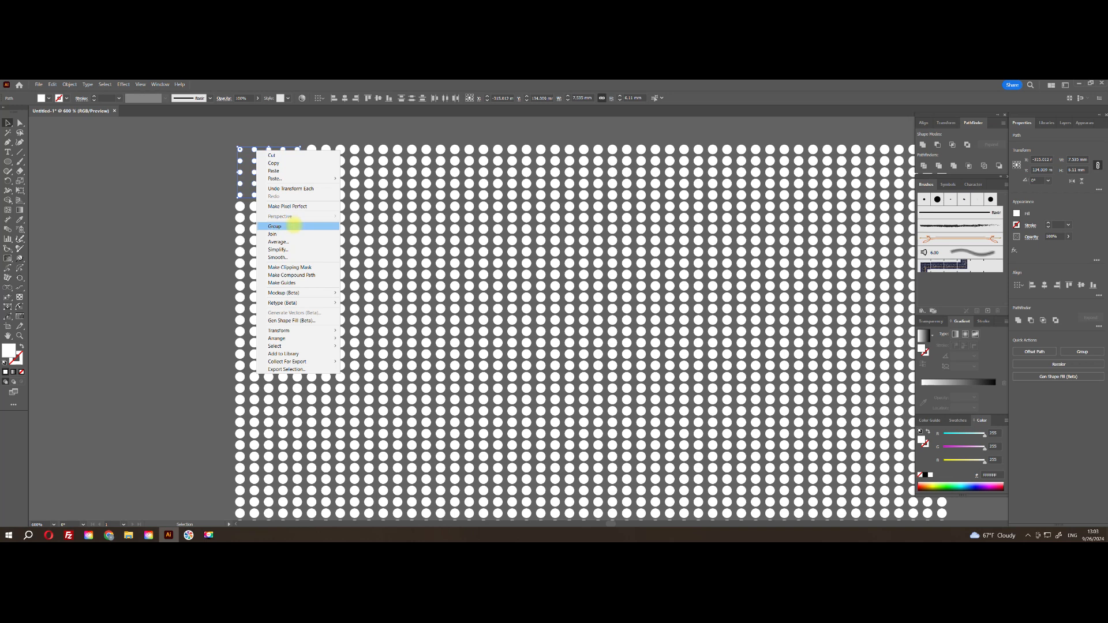
pyautogui.click(294, 226)
# Scale each circle in the second 5x5 block of the top row to 36% with Transform Each and group the block.
pyautogui.click(312, 142)
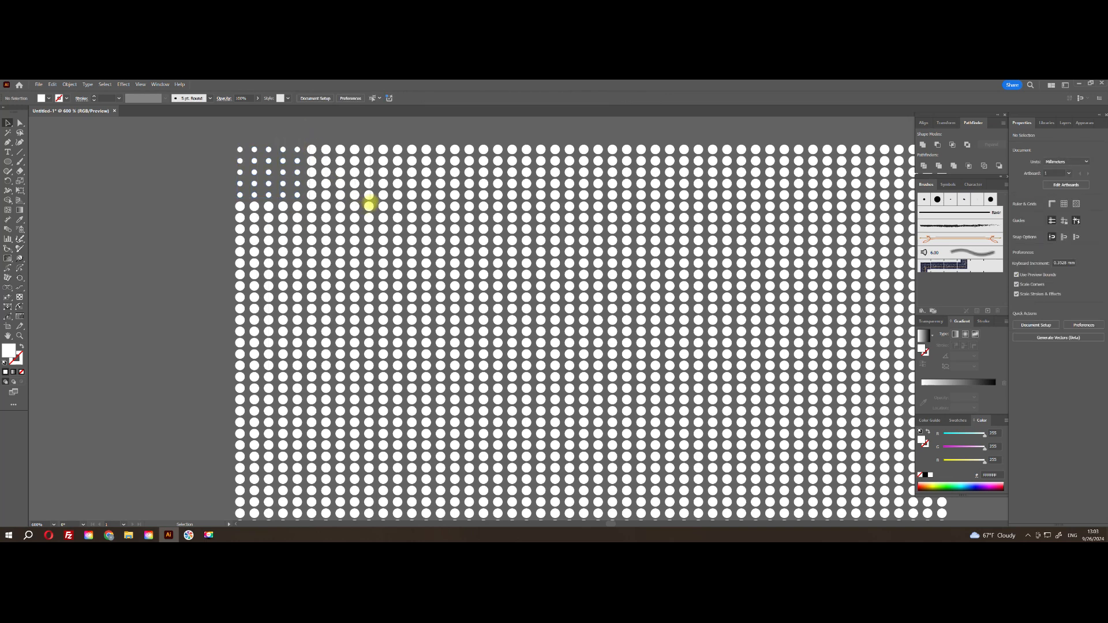
pyautogui.click(370, 152)
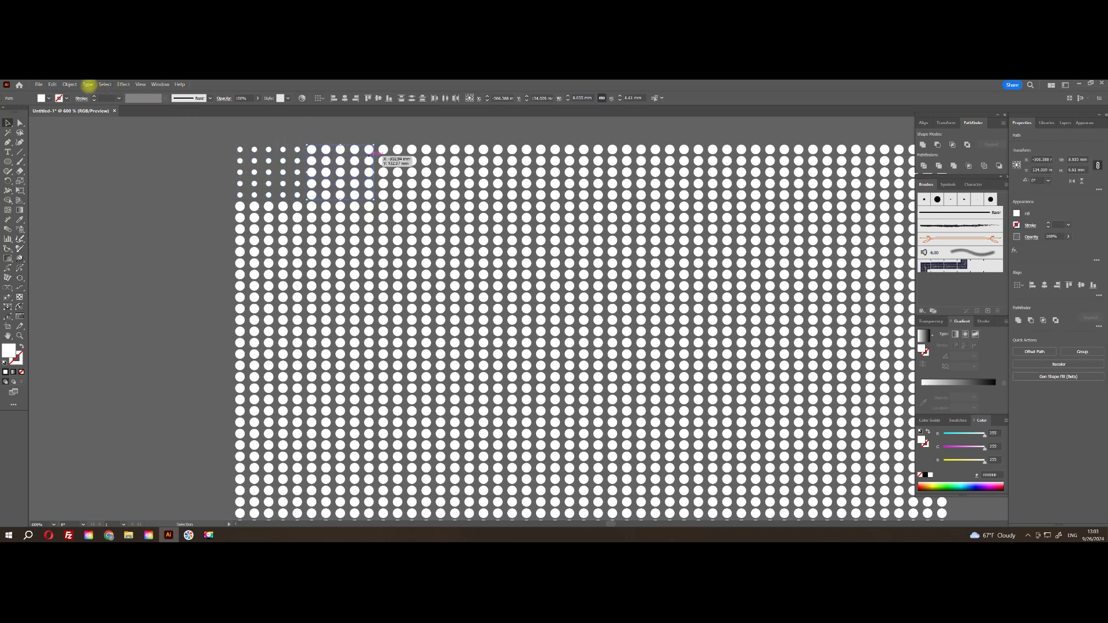
pyautogui.hotkey('ctrl', 'alt', 'shift', 'd')
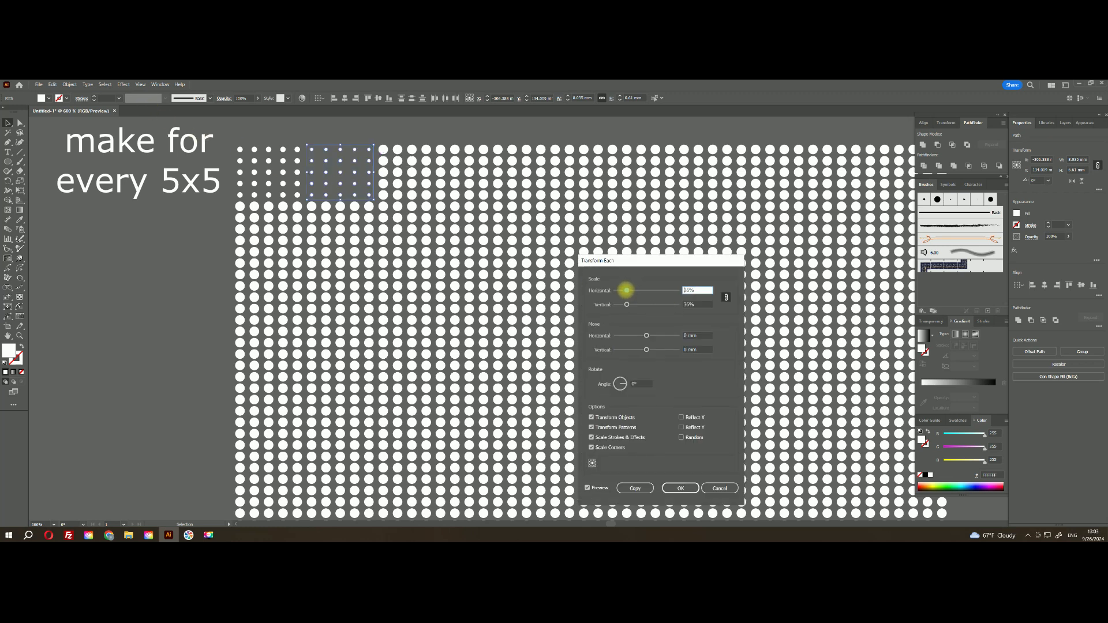
pyautogui.click(681, 489)
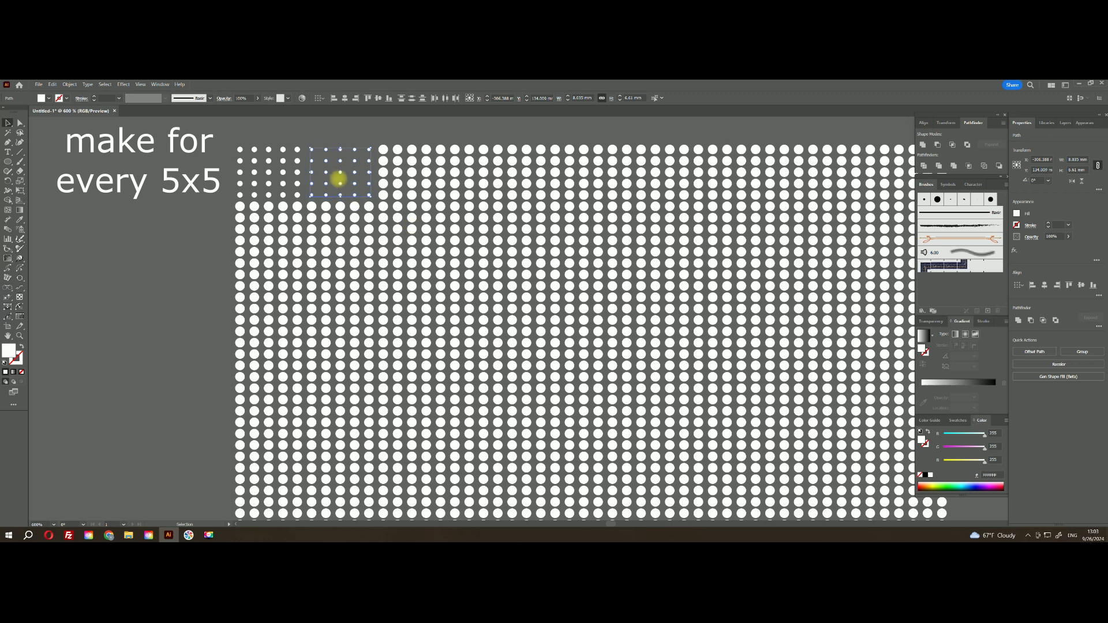
pyautogui.hotkey('ctrl', 'g')
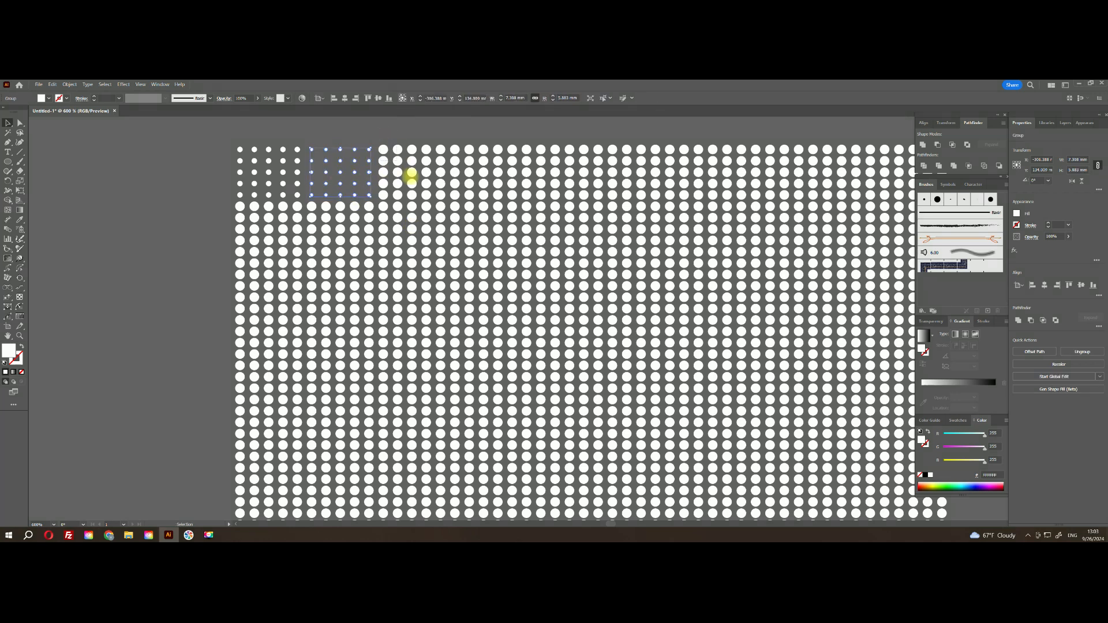
# Scale each circle in the third 5x5 block of the top row to 102% with Transform Each.
pyautogui.moveTo(446, 201); pyautogui.dragTo(375, 143)
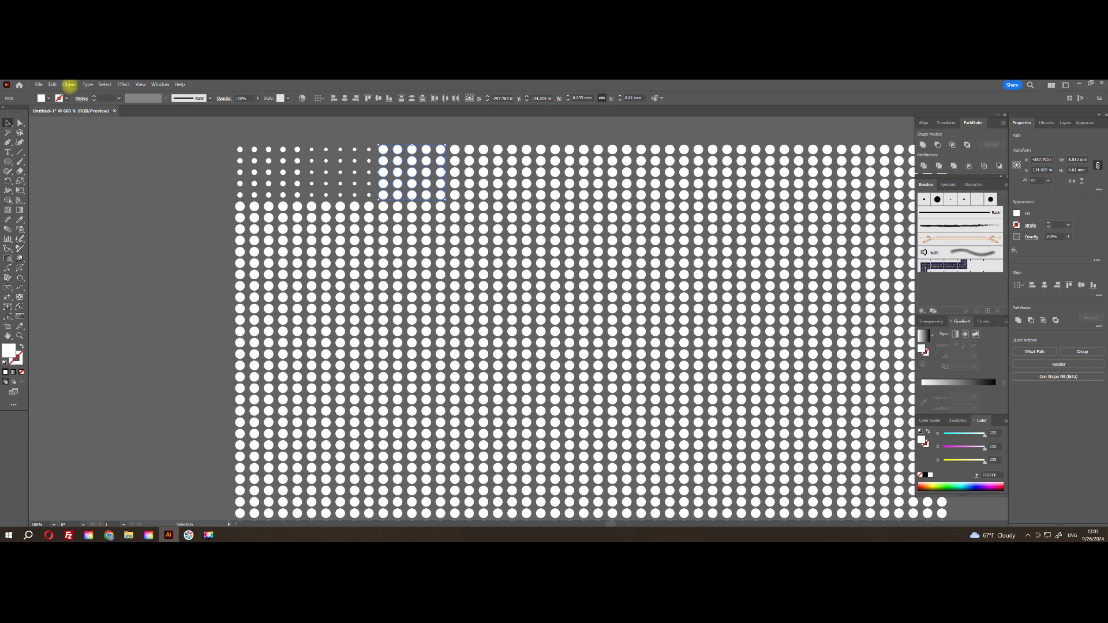
pyautogui.hotkey('ctrl', 'alt', 'shift', 'd')
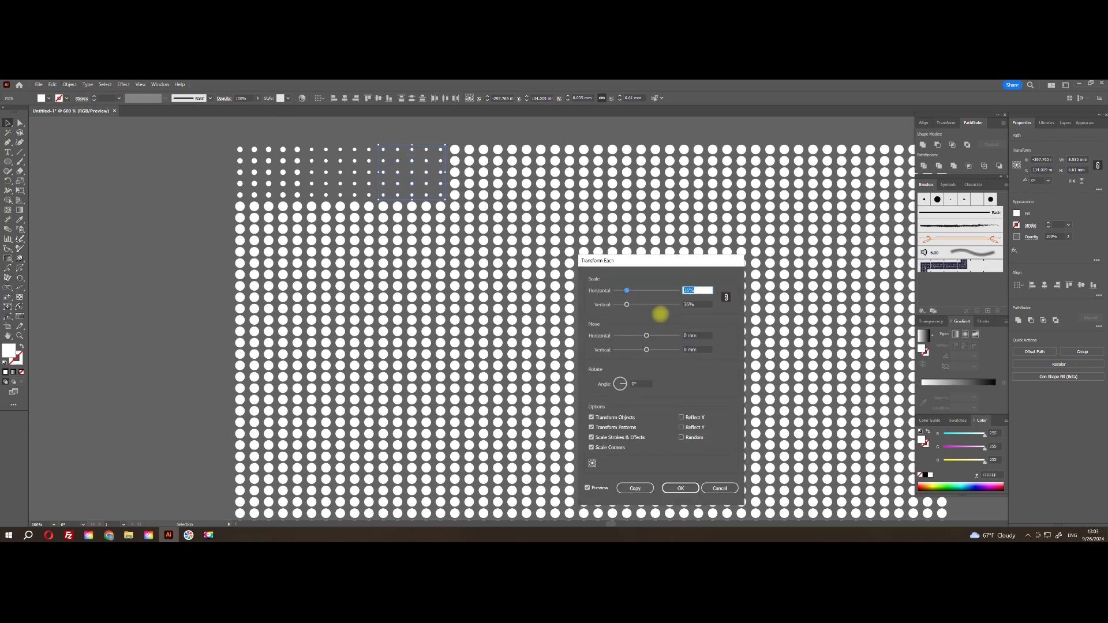
pyautogui.moveTo(628, 289); pyautogui.dragTo(649, 291)
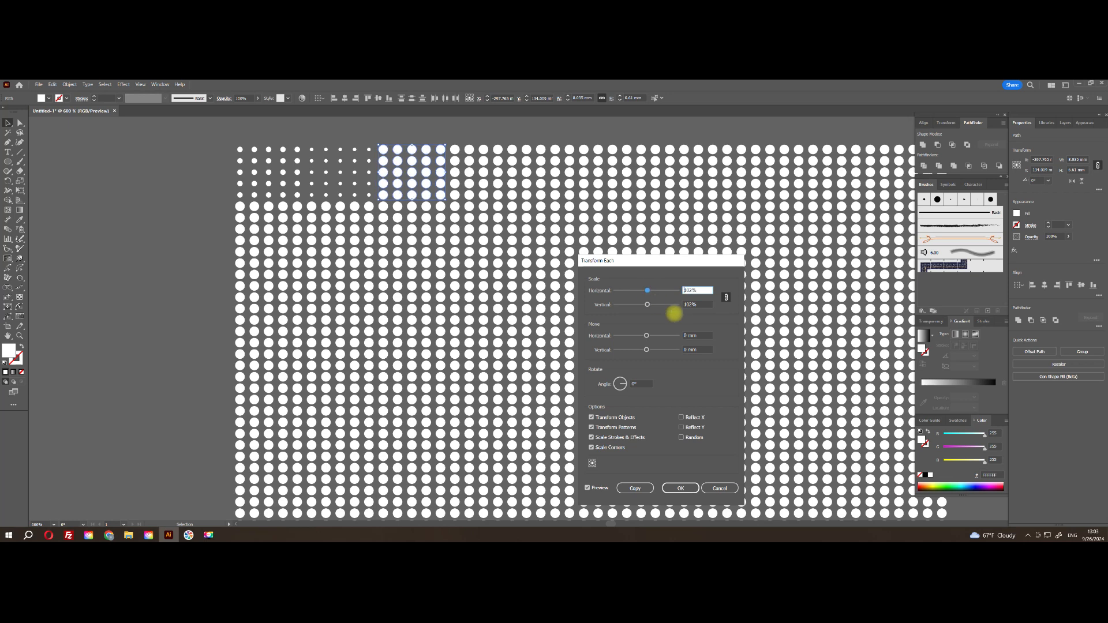
pyautogui.click(680, 488)
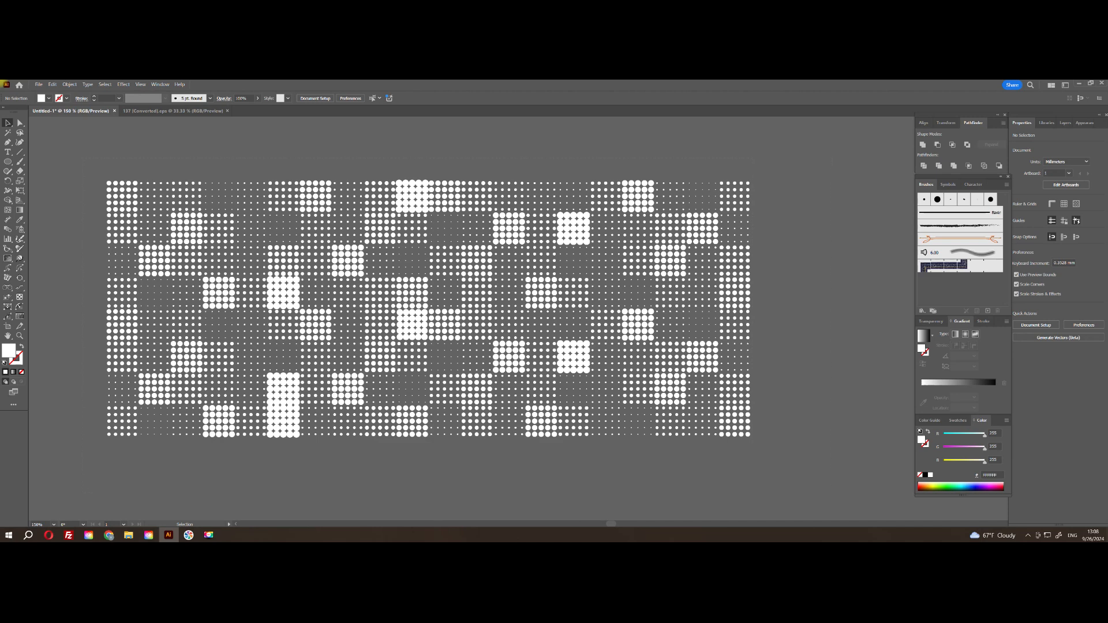
# Ungroup the finished white dot pattern by one level and deselect it.
pyautogui.click(543, 295)
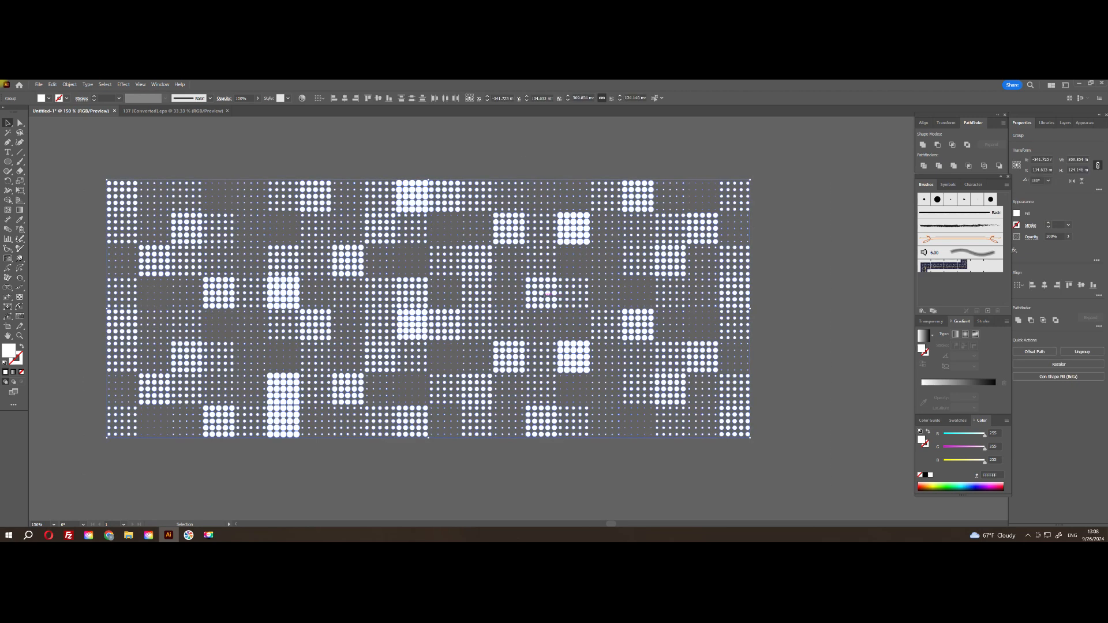
pyautogui.rightClick(543, 294)
pyautogui.click(562, 388)
pyautogui.click(548, 461)
# Move the dark rectangle behind the white dot pattern and align the two by their vertical centers.
pyautogui.moveTo(544, 367); pyautogui.dragTo(601, 288)
pyautogui.scroll(-2, 568, 347)
pyautogui.moveTo(265, 448); pyautogui.dragTo(474, 442)
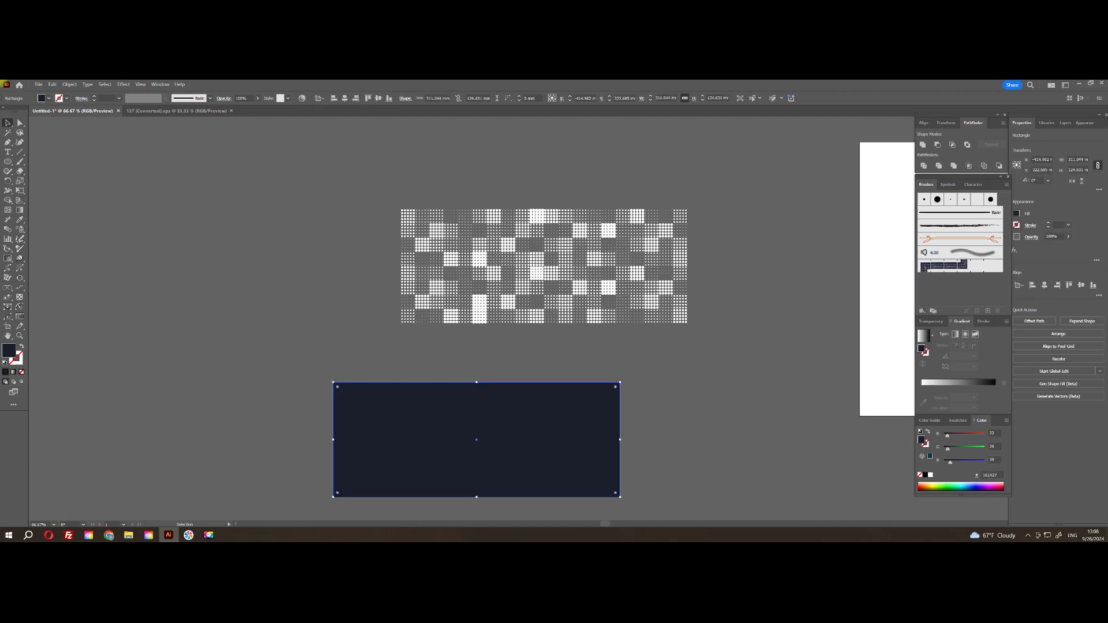
pyautogui.moveTo(474, 437); pyautogui.dragTo(543, 264)
pyautogui.keyDown('shift'); pyautogui.click(512, 294); pyautogui.keyUp('shift')
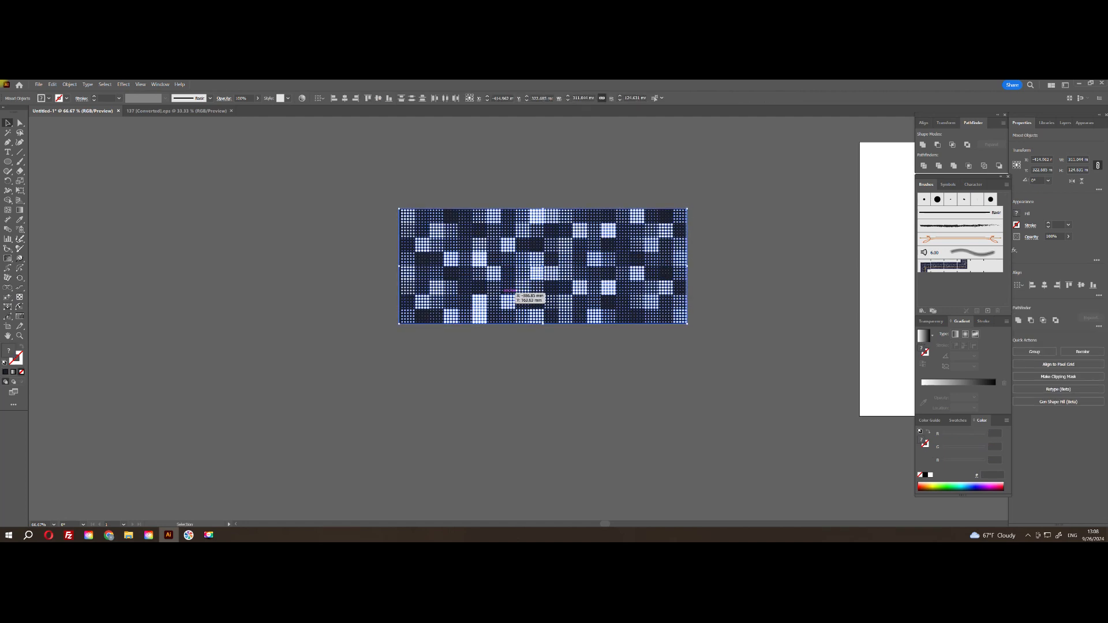
pyautogui.click(378, 98)
pyautogui.click(716, 199)
# Set the white dot group's blending mode to Color Dodge.
pyautogui.scroll(5, 627, 238)
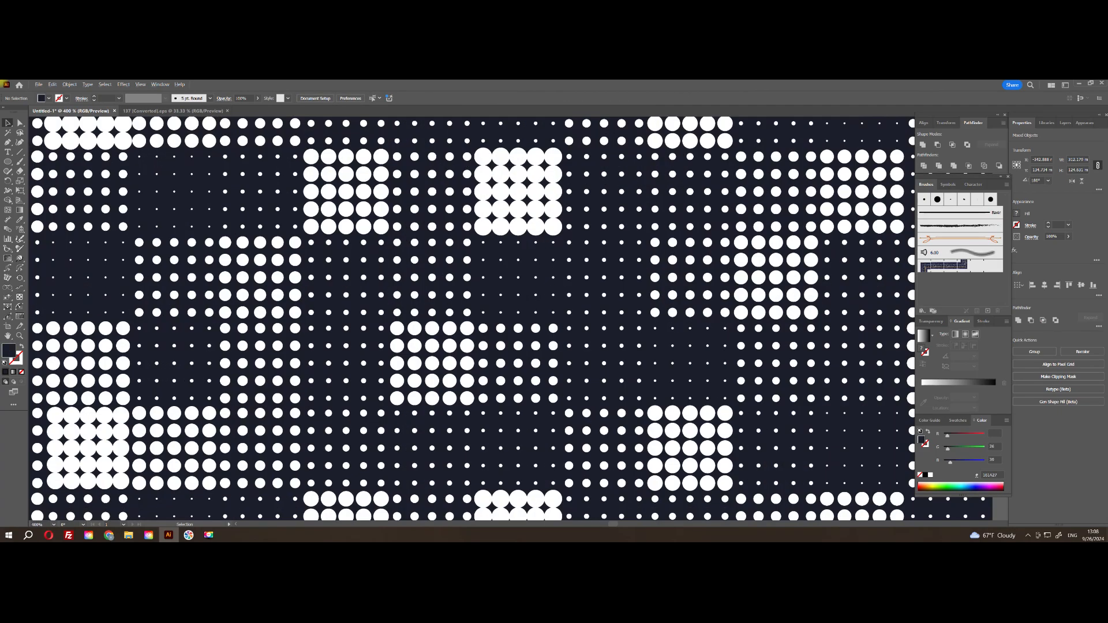
pyautogui.click(655, 243)
pyautogui.click(931, 322)
pyautogui.click(935, 333)
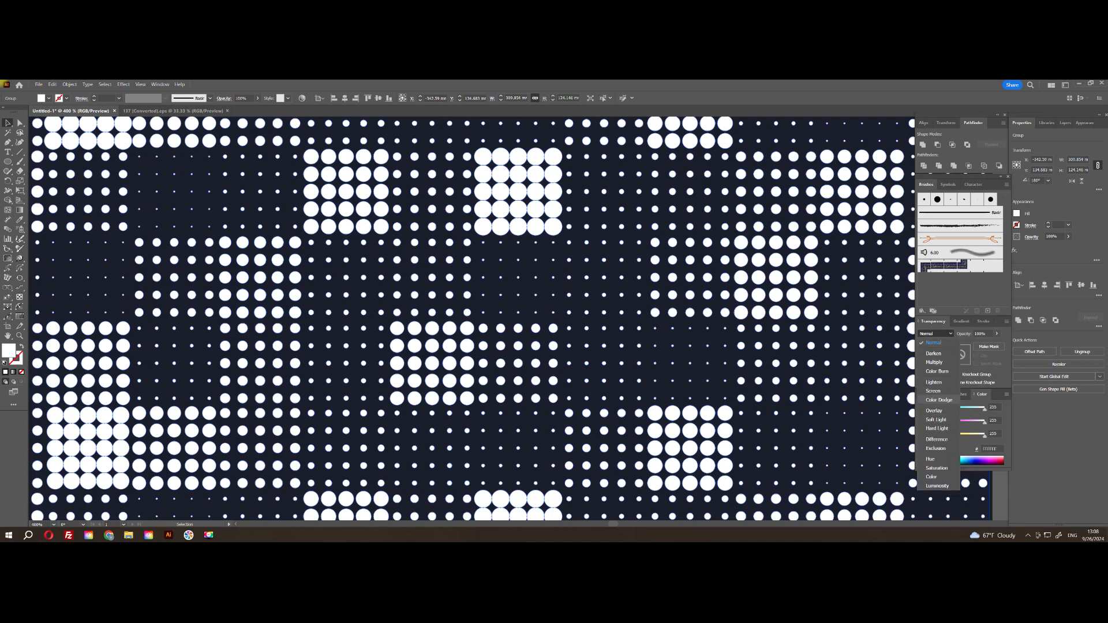
pyautogui.click(939, 402)
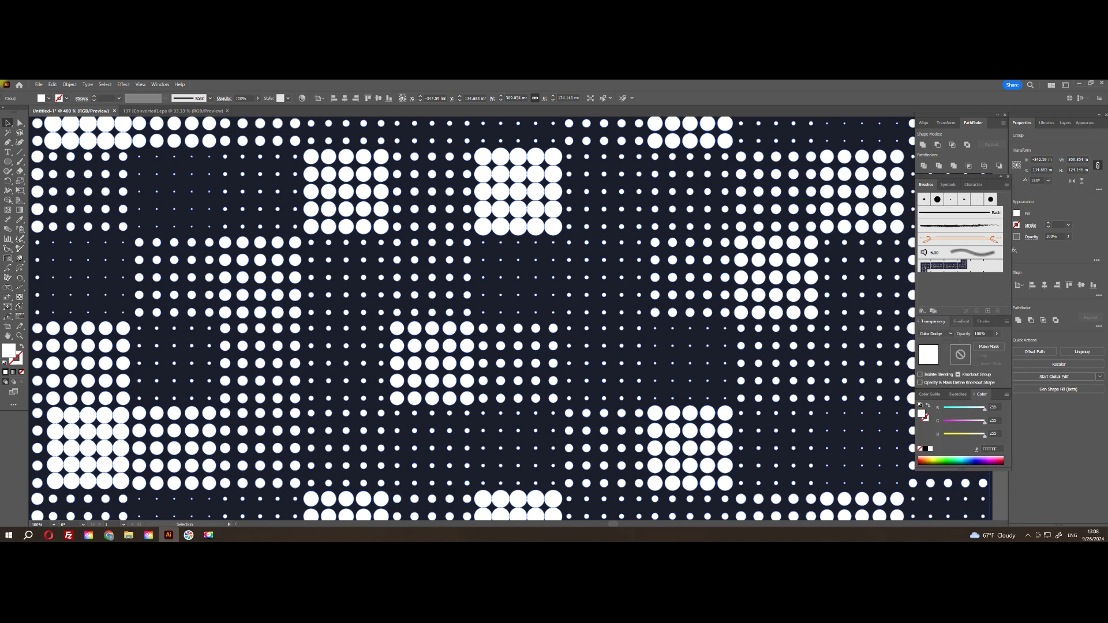
# Fill the dot group with a light gray swatch.
pyautogui.click(958, 395)
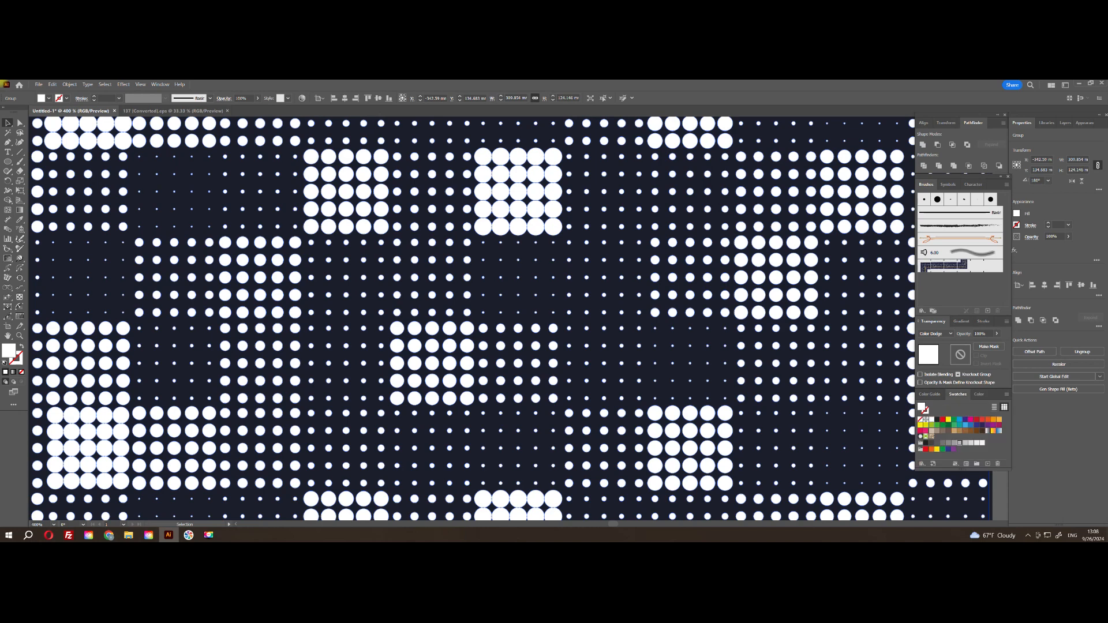
pyautogui.click(960, 443)
pyautogui.click(966, 444)
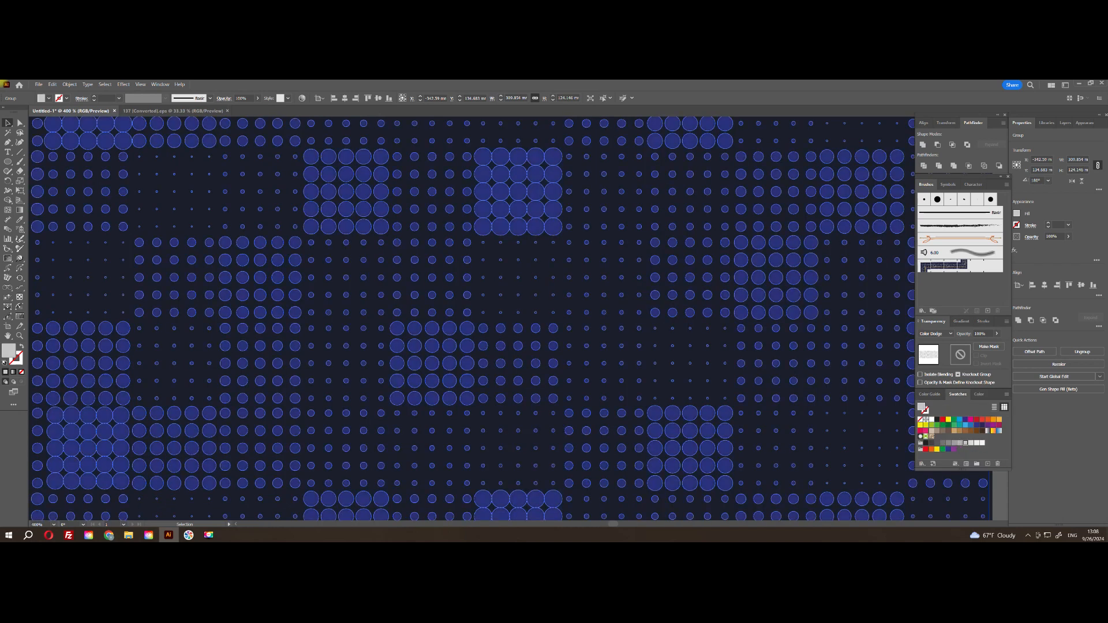
pyautogui.click(131, 405)
pyautogui.hotkey('ctrl', '-')
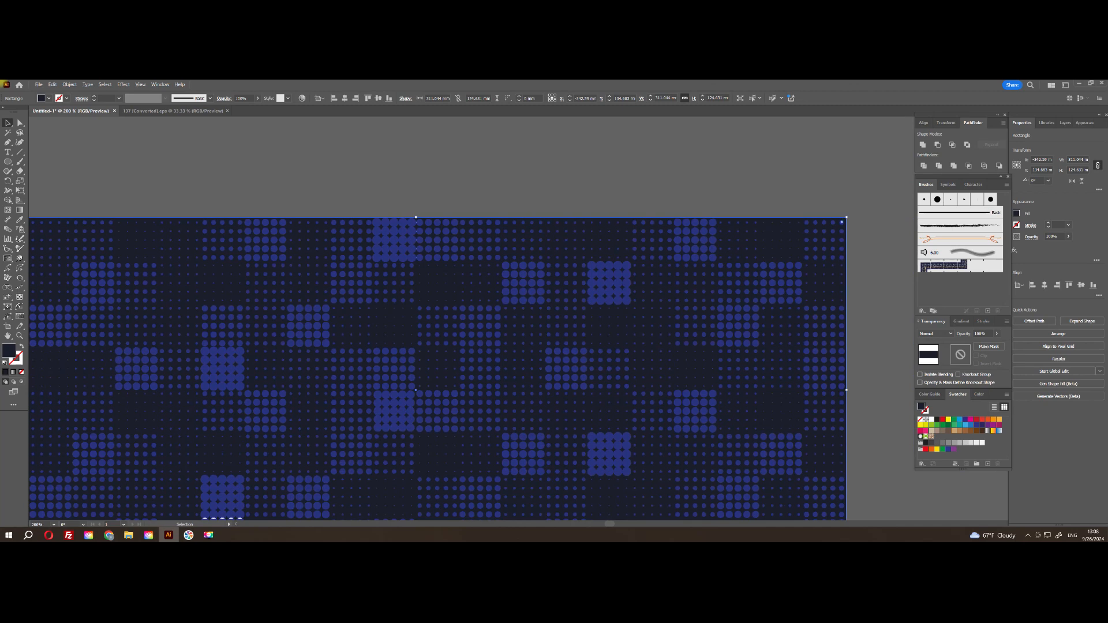
# Ungroup the light gray dot group and deselect everything.
pyautogui.click(536, 258)
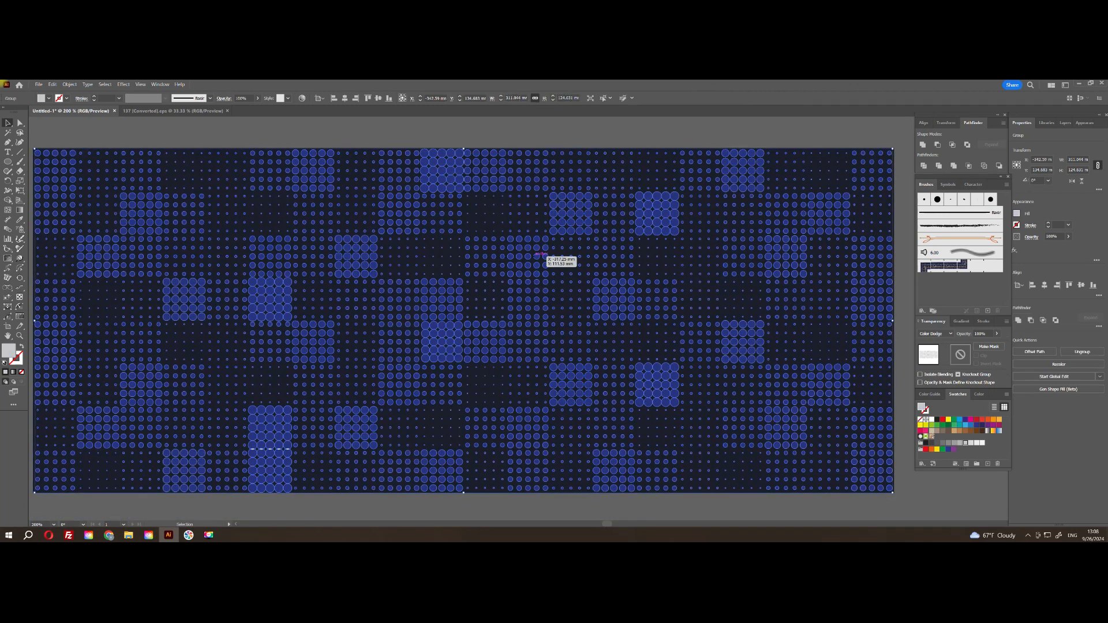
pyautogui.rightClick(535, 257)
pyautogui.click(556, 349)
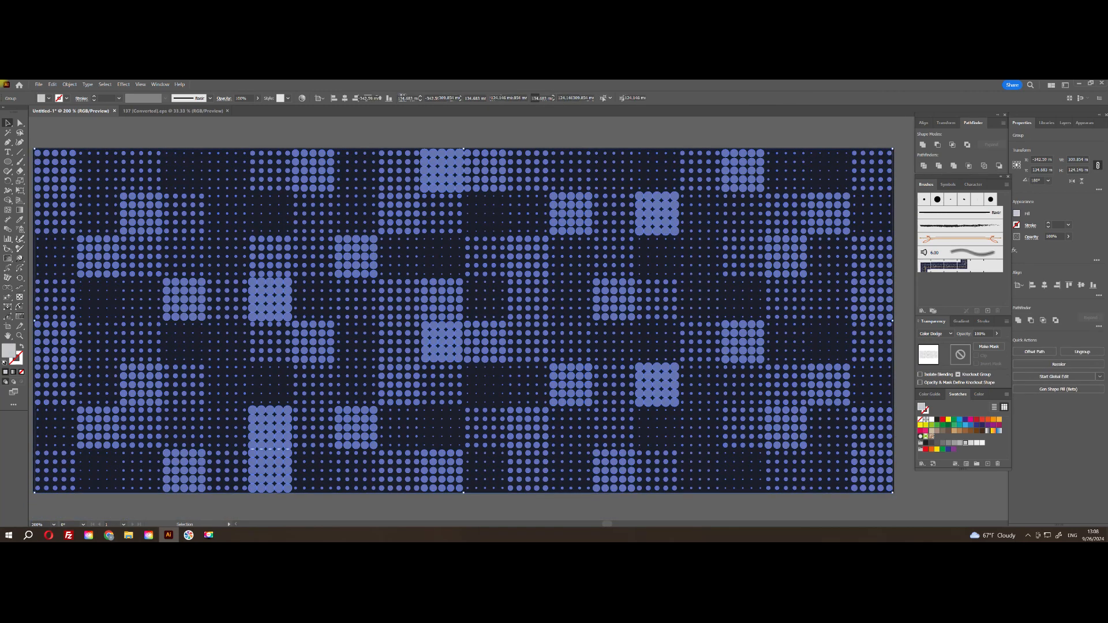
pyautogui.hotkey('ctrl', 'shift', 'a')
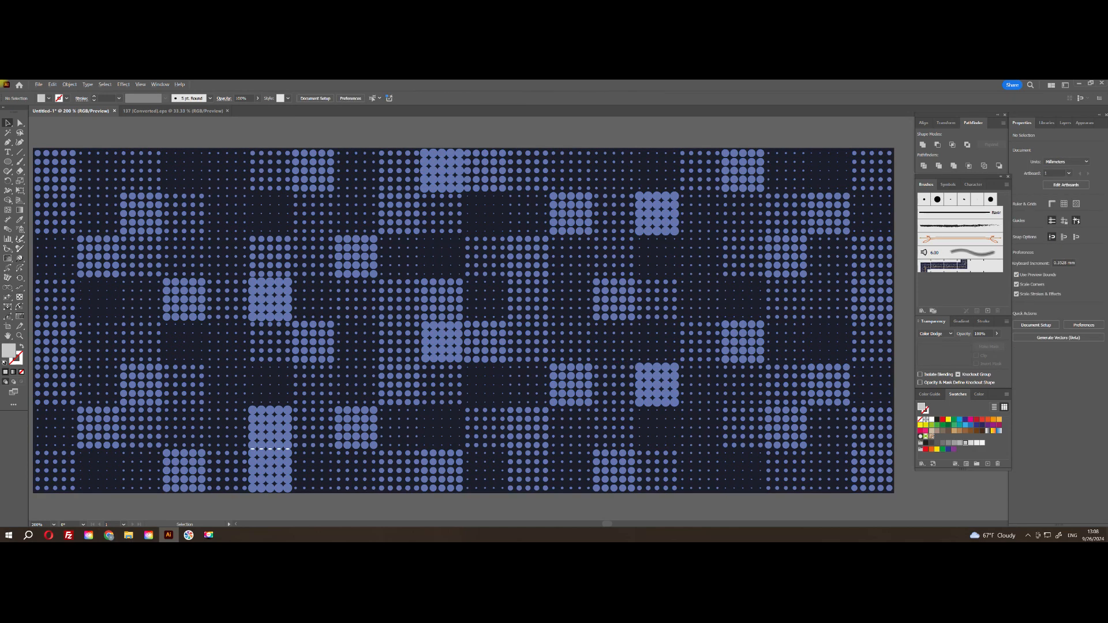
pyautogui.hotkey('ctrl', '-')
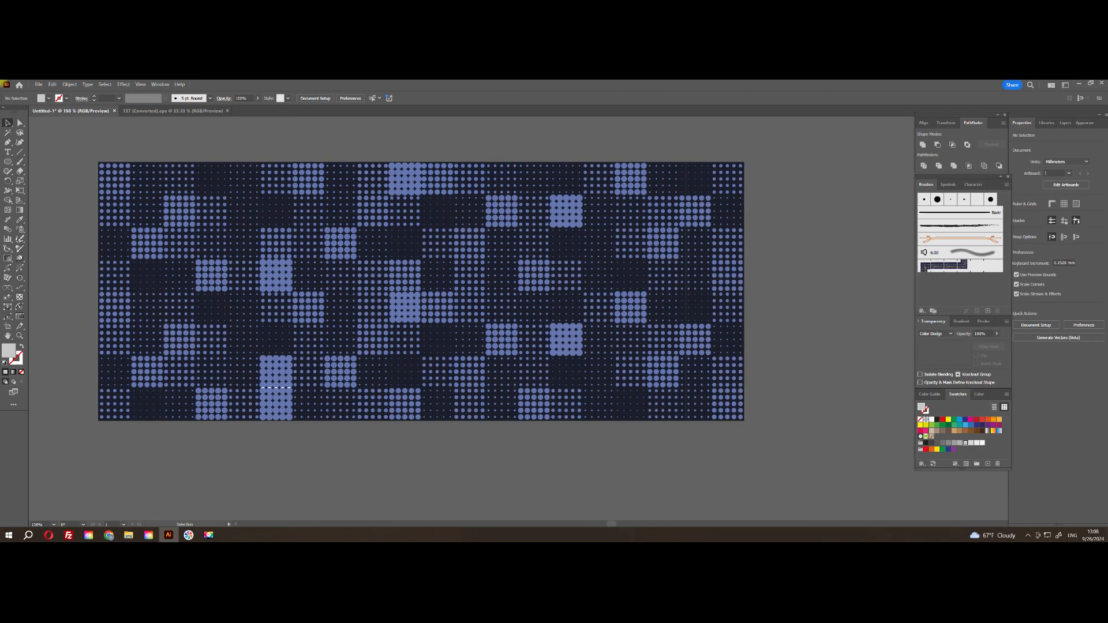
# Select all the dot groups without the background rectangle, keep them in Color Dodge and fill them with a darker gray swatch.
pyautogui.hotkey('ctrl', 'a')
pyautogui.hotkey('ctrl', '+')
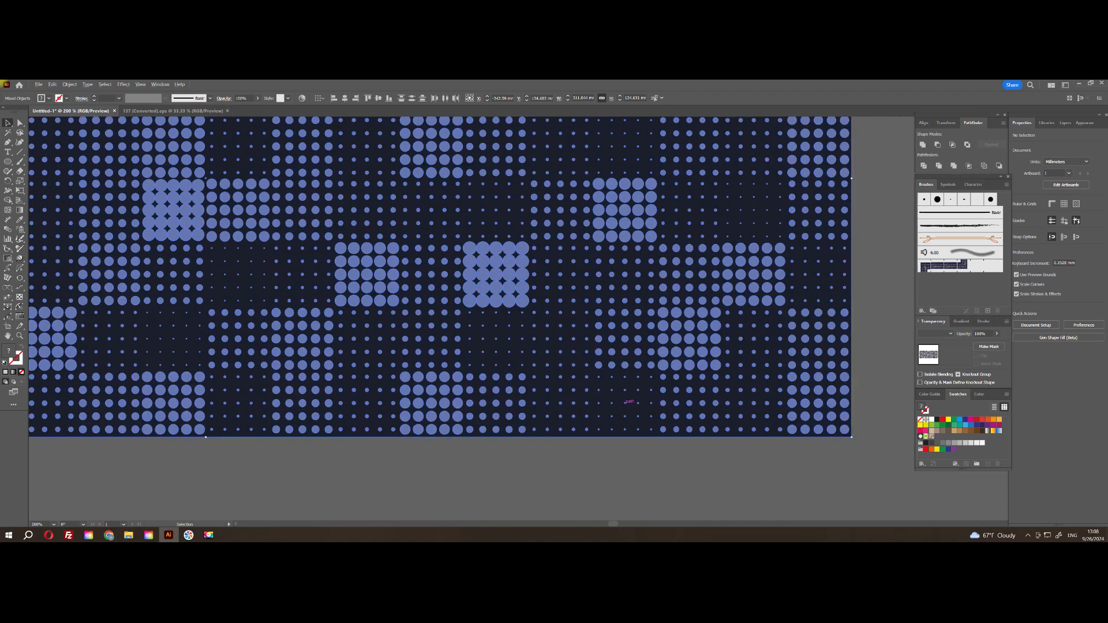
pyautogui.click(32, 175)
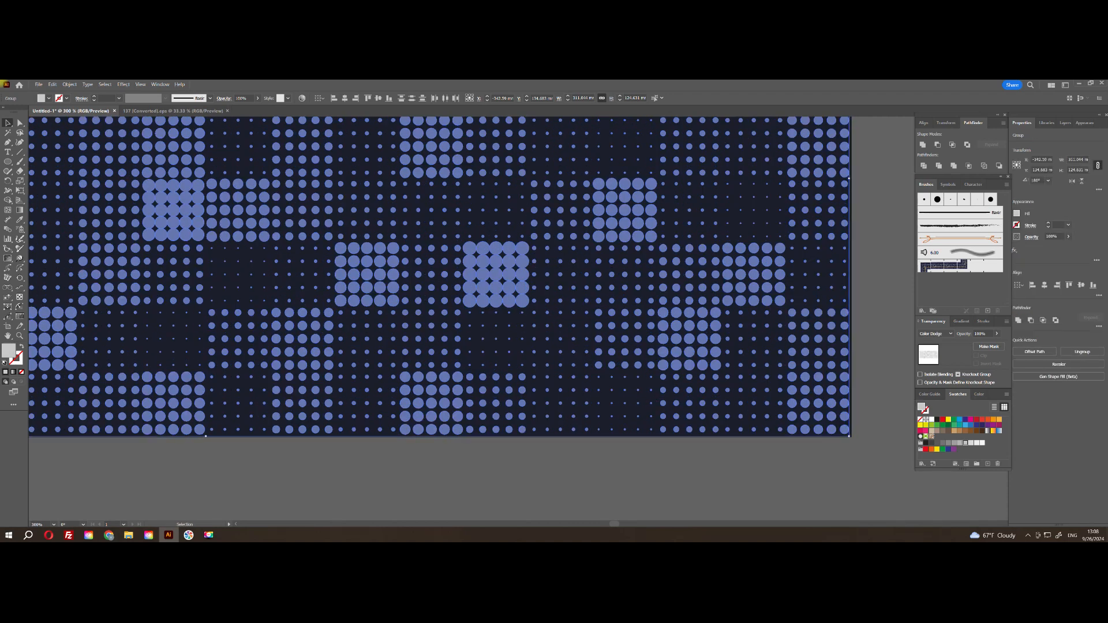
pyautogui.click(936, 334)
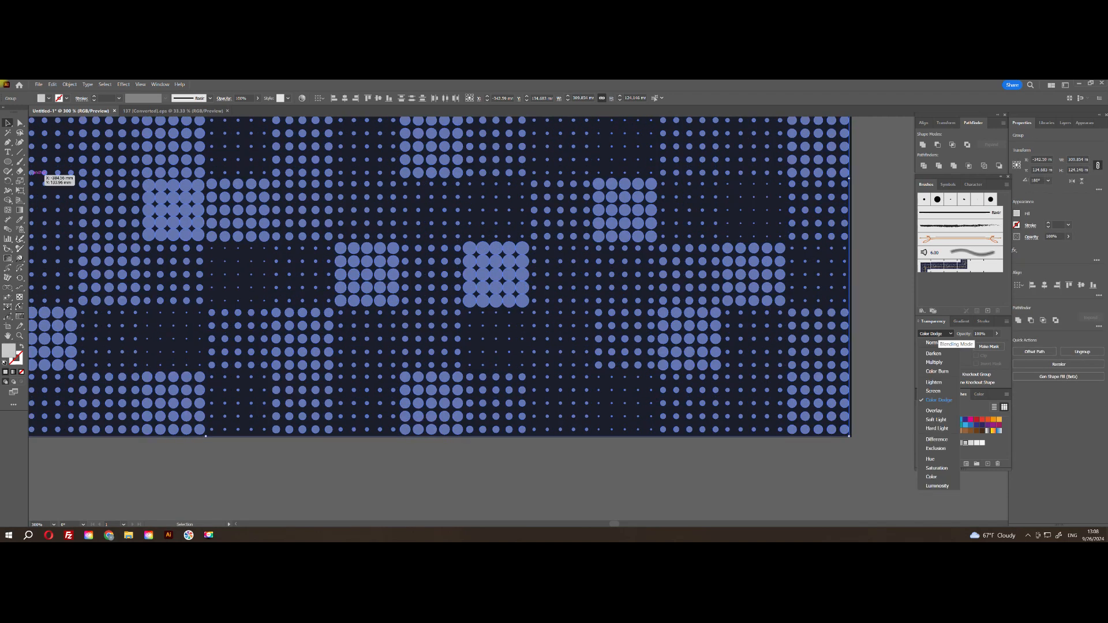
pyautogui.click(940, 400)
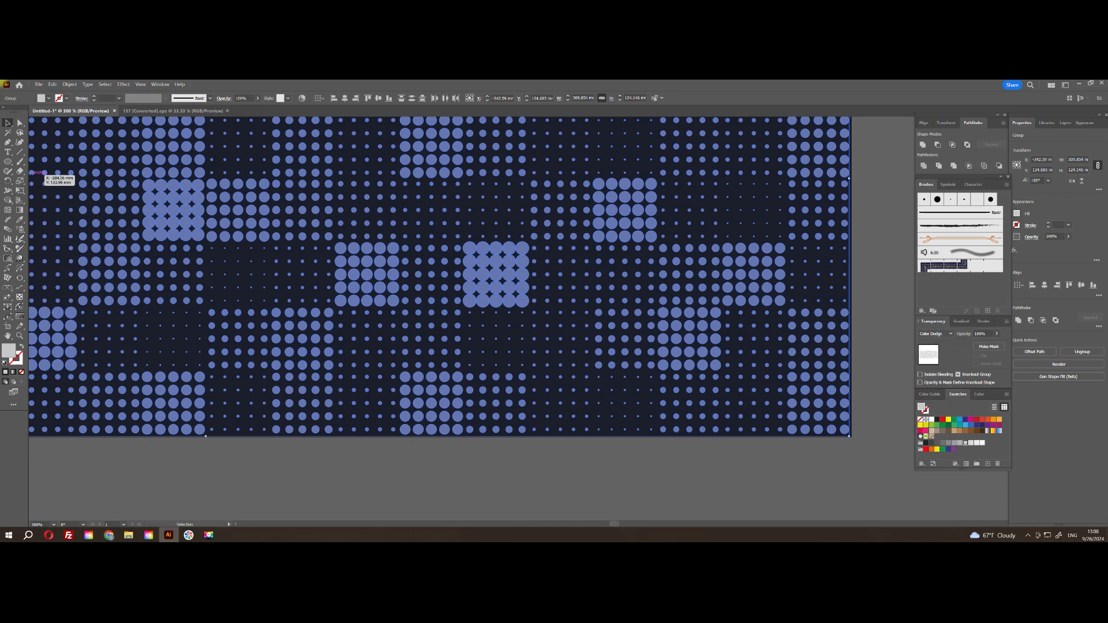
pyautogui.click(949, 443)
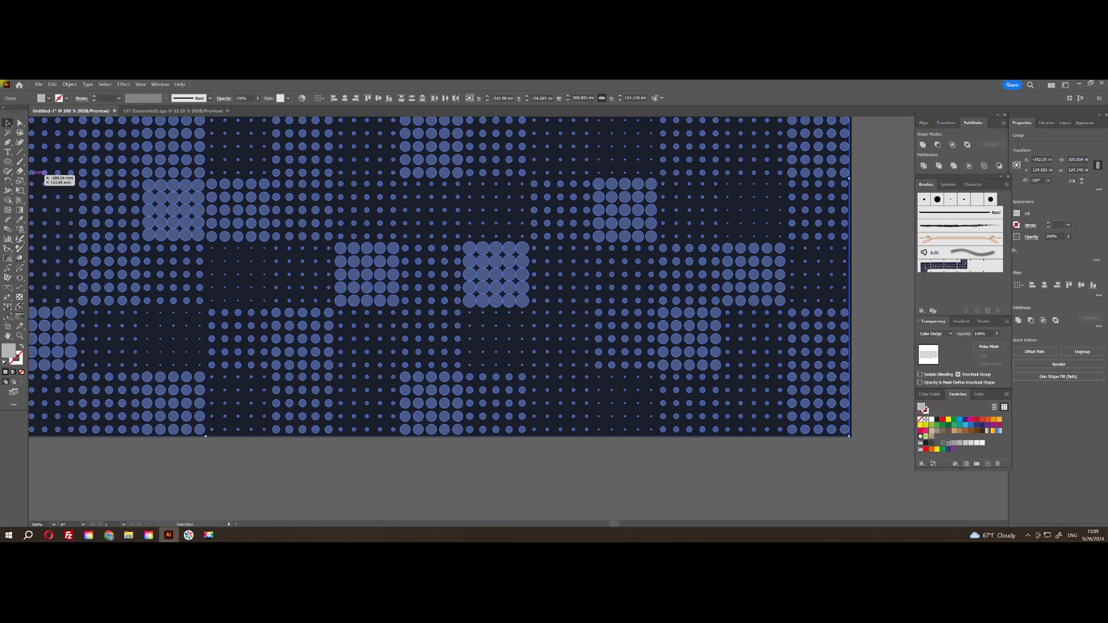
# Try the Normal blending mode on the dot groups, restore Color Dodge and deselect them.
pyautogui.click(935, 334)
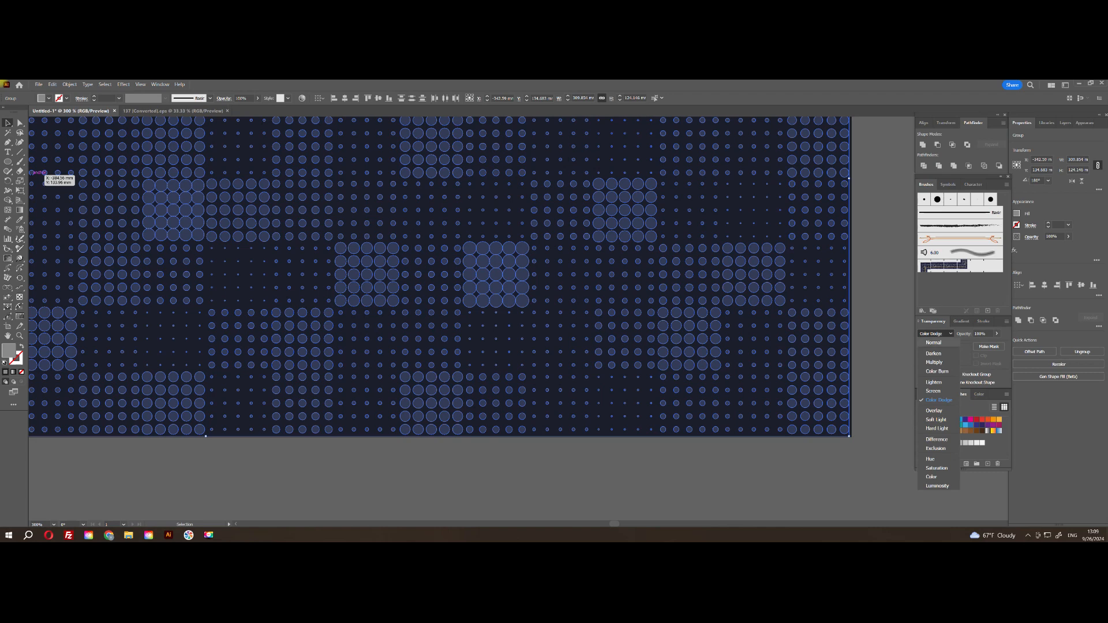
pyautogui.click(930, 342)
pyautogui.click(936, 333)
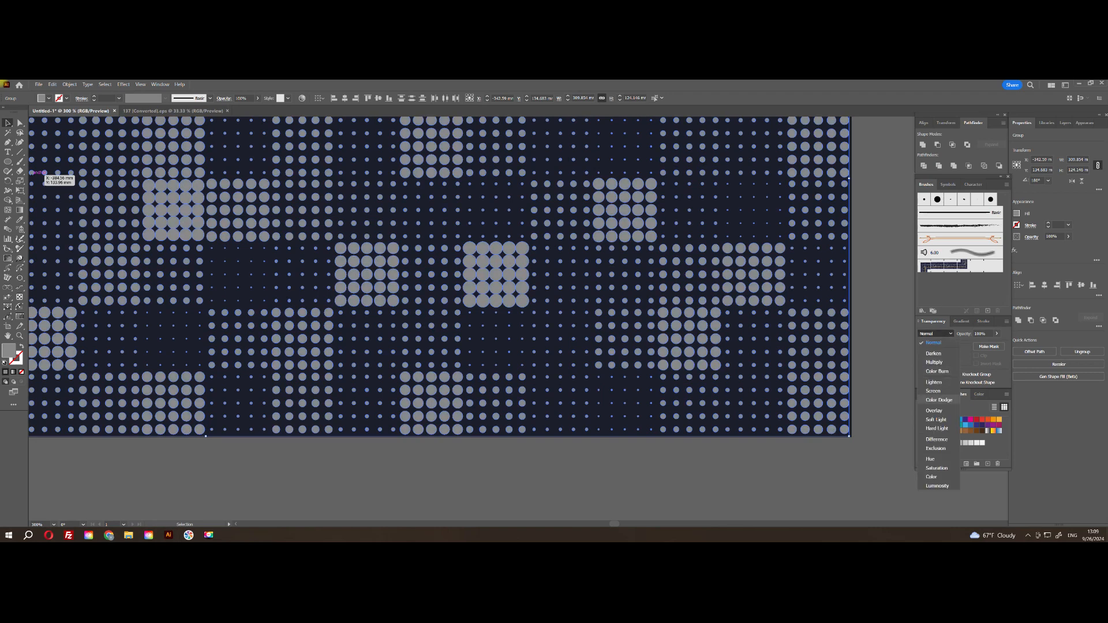
pyautogui.click(938, 400)
pyautogui.click(883, 387)
# Fill the block of large dots second from the pattern's lower edge, near its right end, with a lighter gray swatch.
pyautogui.click(690, 339)
pyautogui.click(960, 443)
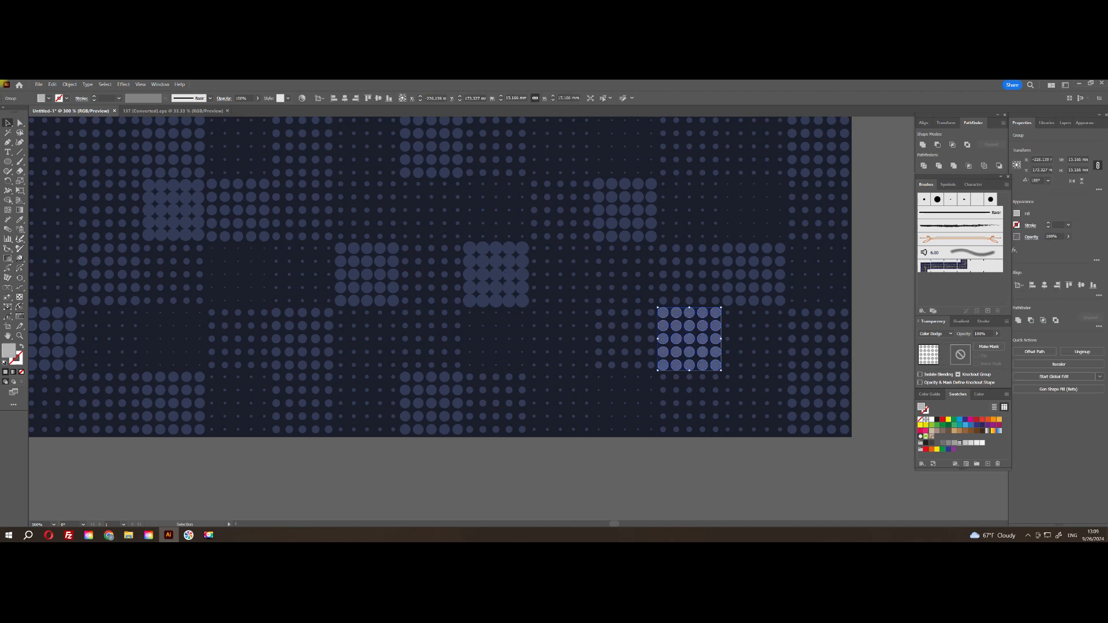
# Fill the touching large-dot block third row from the pattern's lower edge and a small-dot block in that row with lighter gray swatches.
pyautogui.click(496, 275)
pyautogui.click(960, 443)
pyautogui.scroll(-1, 490, 317)
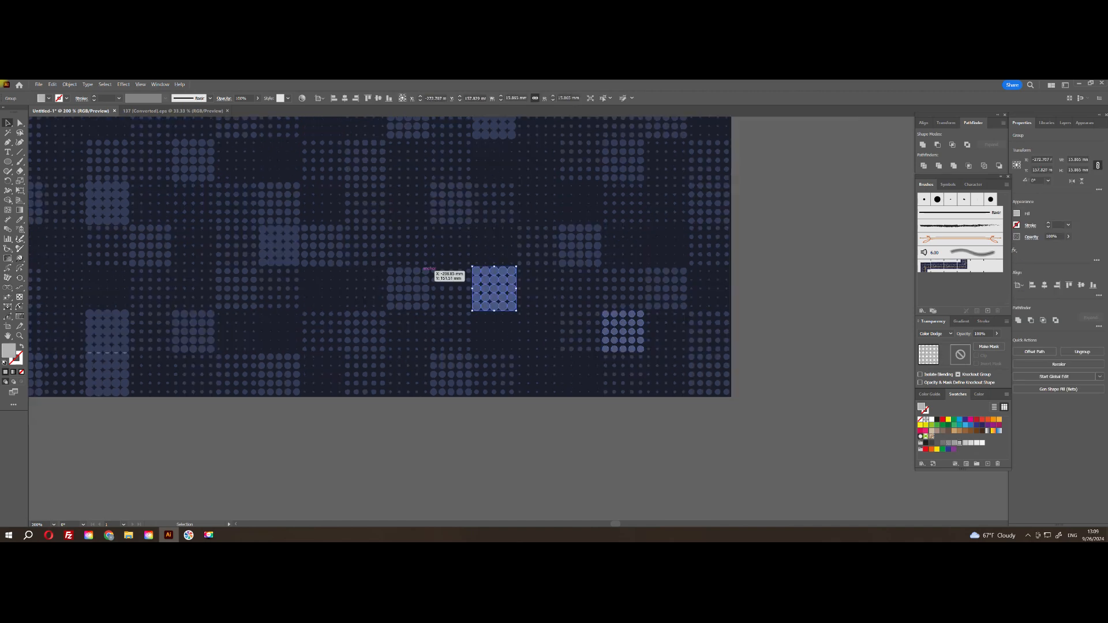
pyautogui.click(352, 284)
pyautogui.moveTo(373, 283); pyautogui.dragTo(415, 197)
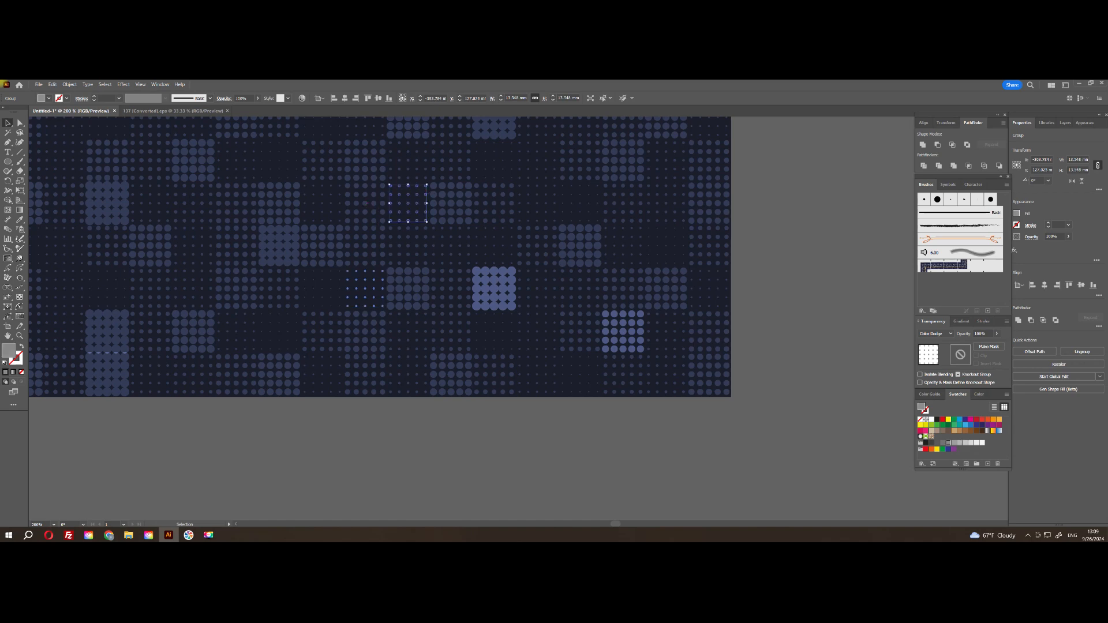
# Recolor the touching large-dot block in the pattern's second row with a gray swatch and deselect it.
pyautogui.click(494, 129)
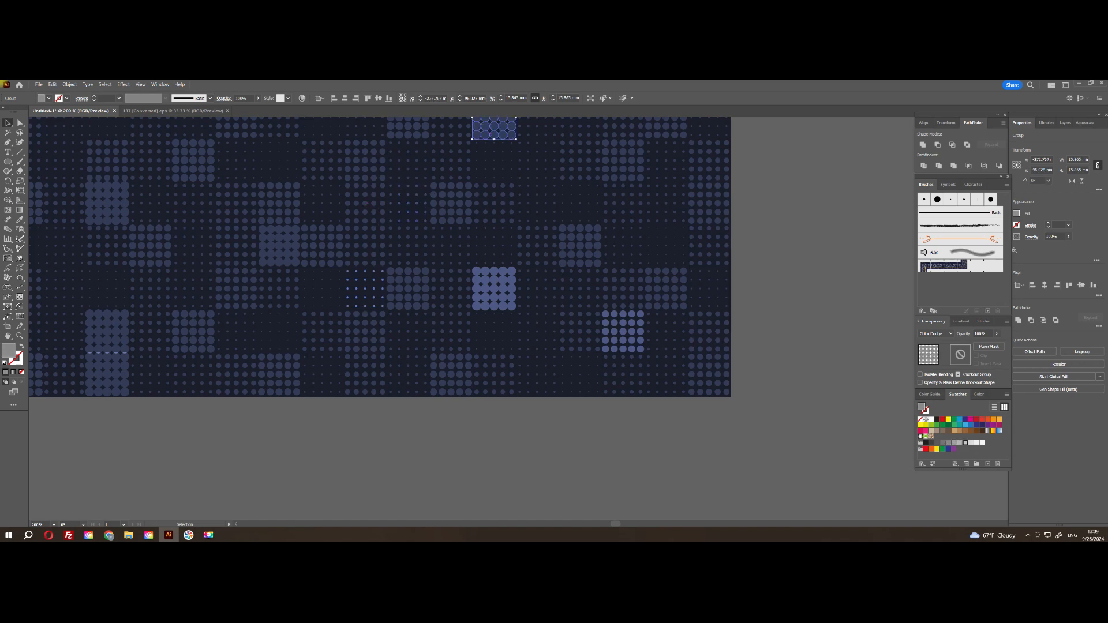
pyautogui.click(966, 444)
pyautogui.moveTo(554, 231); pyautogui.dragTo(685, 311)
pyautogui.click(943, 443)
pyautogui.click(886, 260)
pyautogui.moveTo(886, 260); pyautogui.dragTo(805, 292)
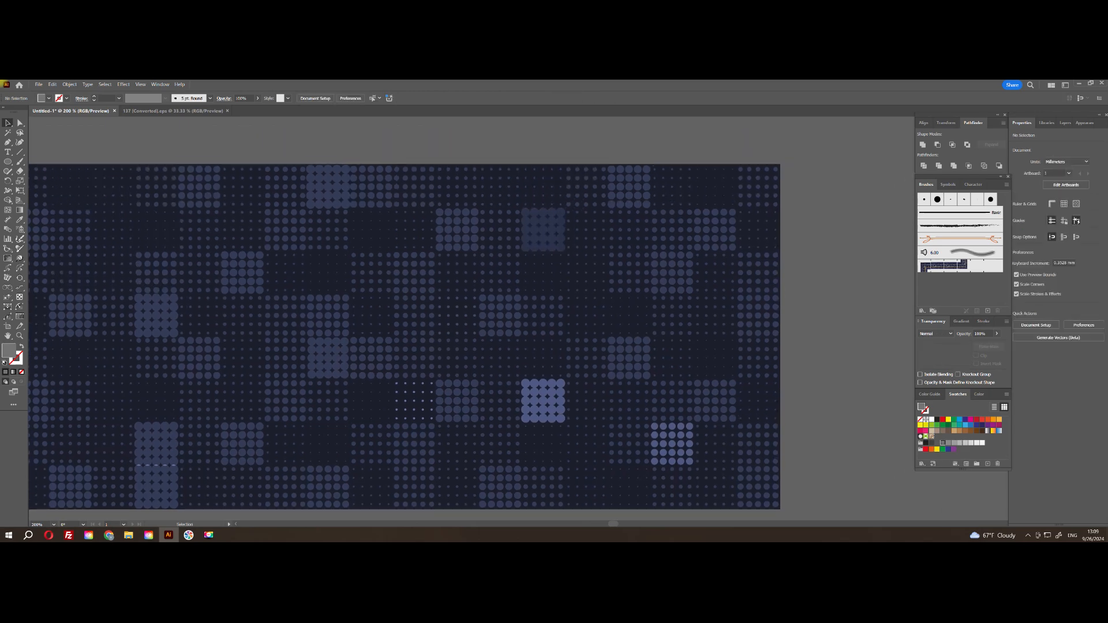
# Lighten the gray of a small-dot block in the fifth row and a medium-dot block in the third row.
pyautogui.click(115, 358)
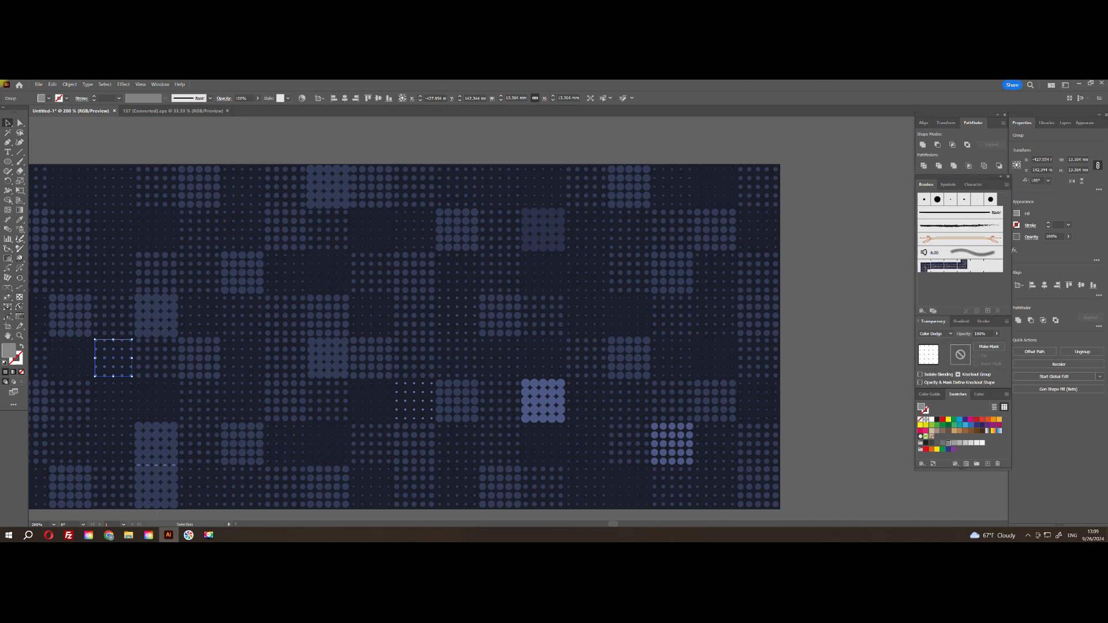
pyautogui.click(837, 288)
pyautogui.moveTo(837, 289); pyautogui.dragTo(703, 267)
pyautogui.click(495, 268)
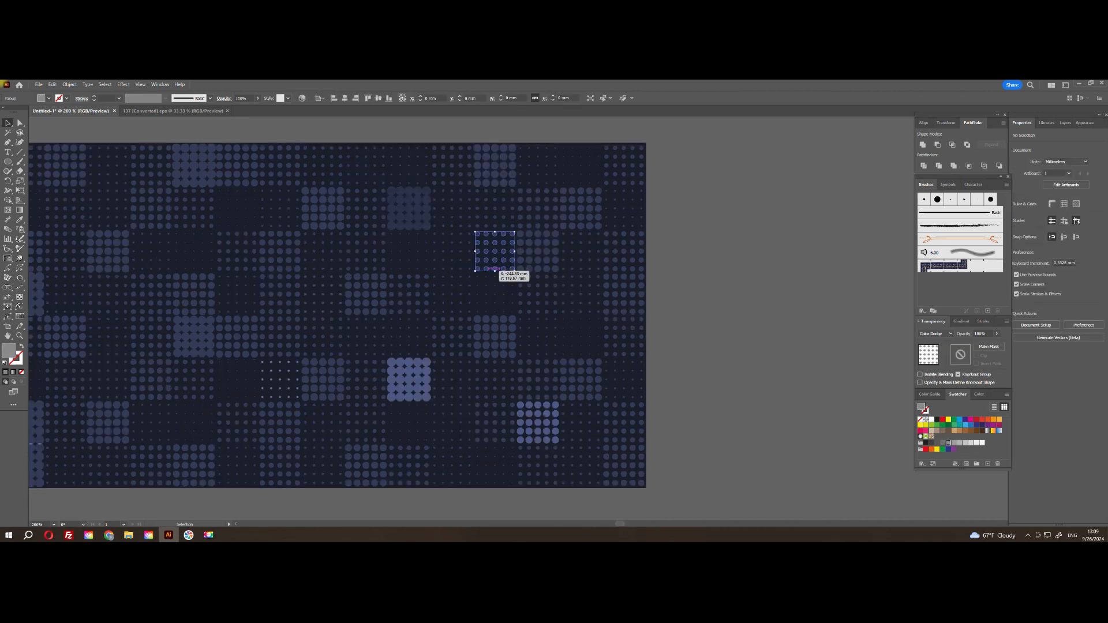
pyautogui.click(971, 444)
pyautogui.click(837, 346)
# Fill the touching large-dot block in the top row with a very light gray swatch and deselect it.
pyautogui.click(194, 166)
pyautogui.click(977, 444)
pyautogui.click(808, 346)
pyautogui.click(204, 174)
pyautogui.click(971, 443)
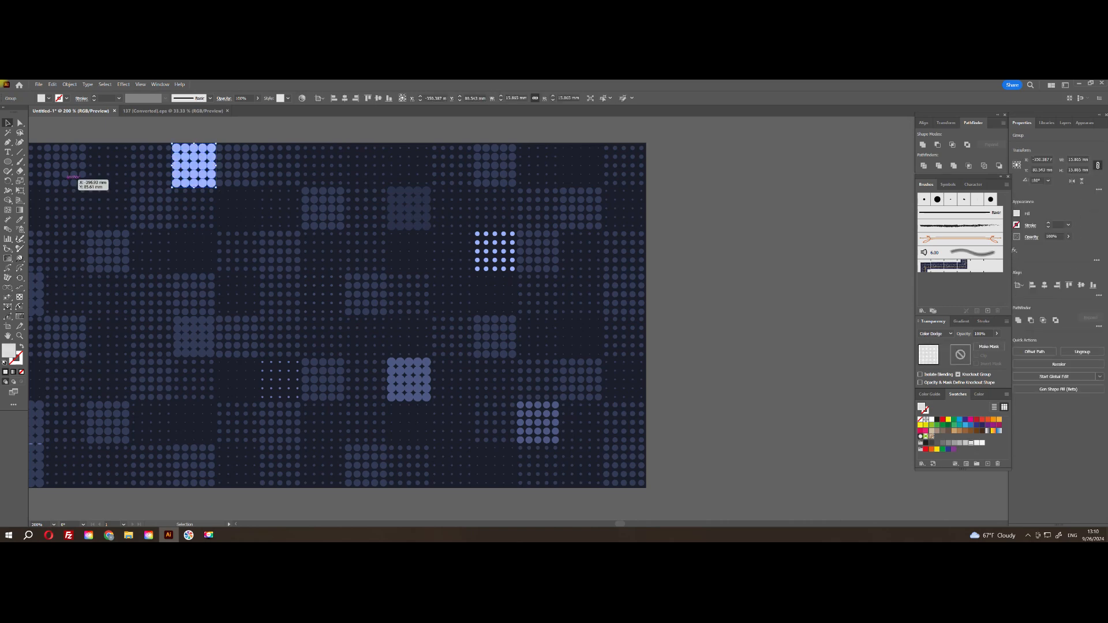
pyautogui.click(808, 346)
# Fill the touching large-dot block in the second row with light gray and the block near that row's right end with medium gray.
pyautogui.click(410, 208)
pyautogui.click(966, 444)
pyautogui.click(808, 346)
pyautogui.click(576, 218)
pyautogui.click(960, 444)
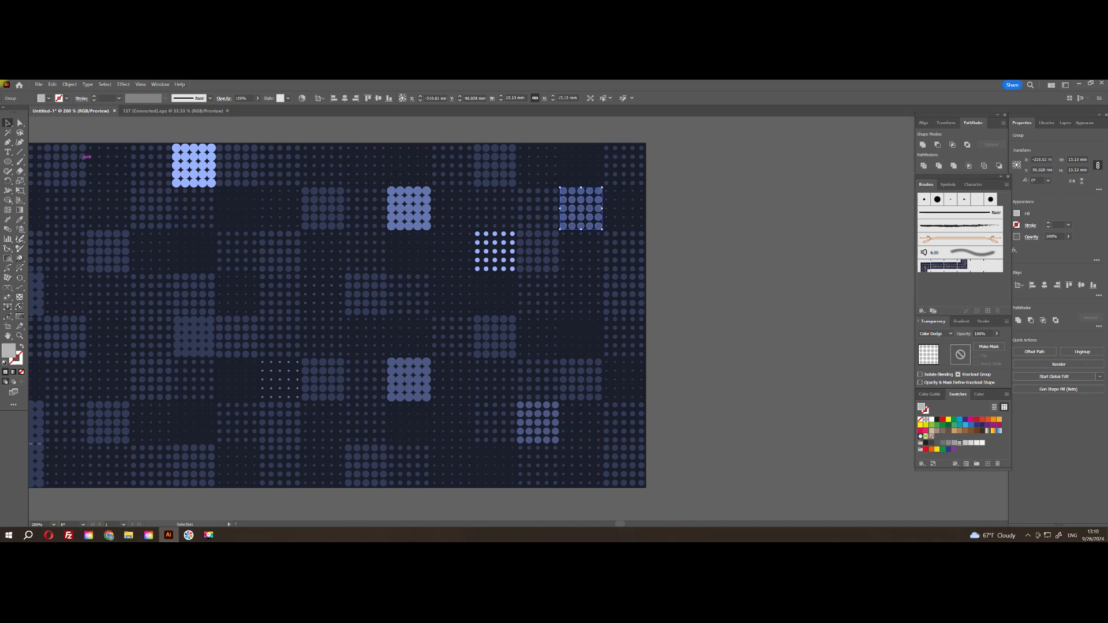
pyautogui.click(808, 347)
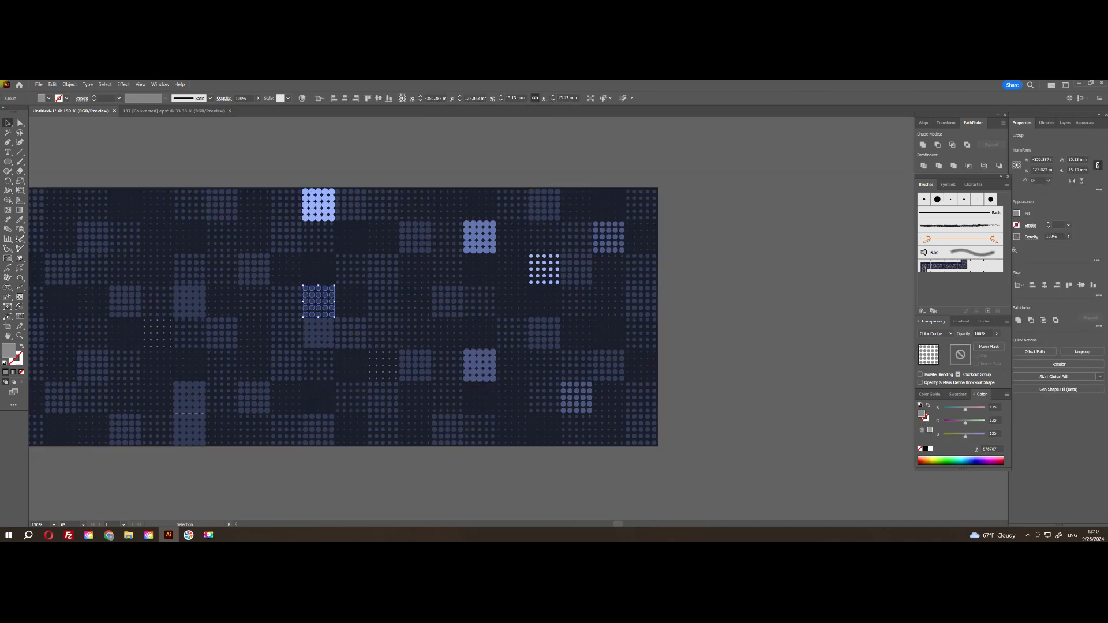
# Fill the selected large-dot block in the fourth row with the blue #009FE3 and deselect it.
pyautogui.press('Return')
pyautogui.click(779, 346)
pyautogui.moveTo(316, 288); pyautogui.dragTo(384, 281)
pyautogui.scroll(-1, 504, 293)
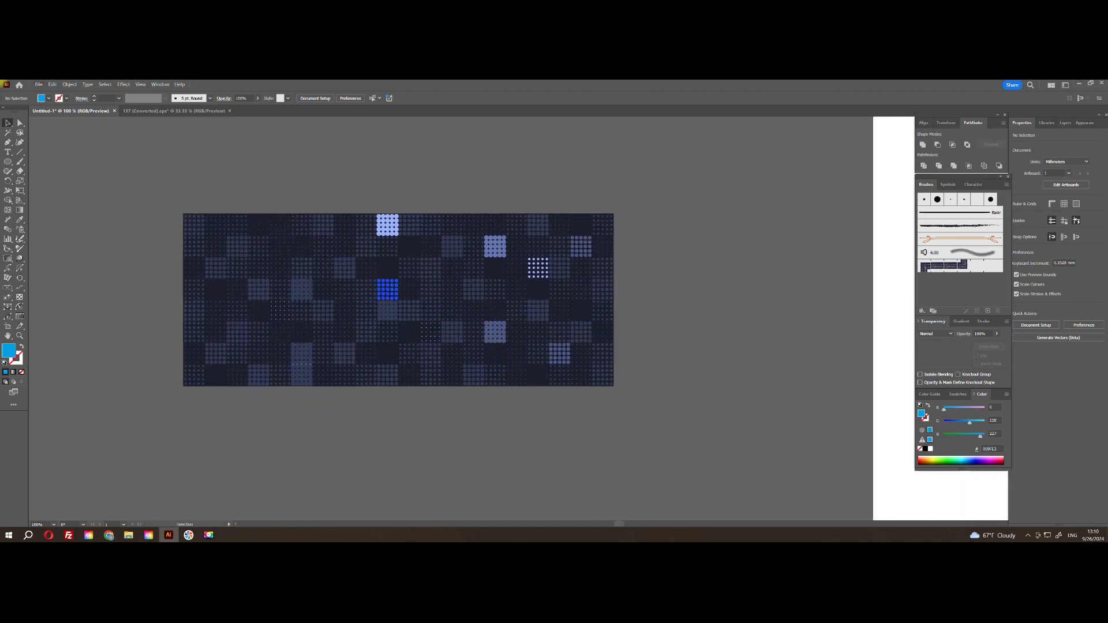
# Select all the dot blocks without the background rectangle, fill them with the blue #009FE3 and deselect them.
pyautogui.hotkey('ctrl', 'a')
pyautogui.scroll(2, 420, 301)
pyautogui.hotkey('ctrl', 'g')
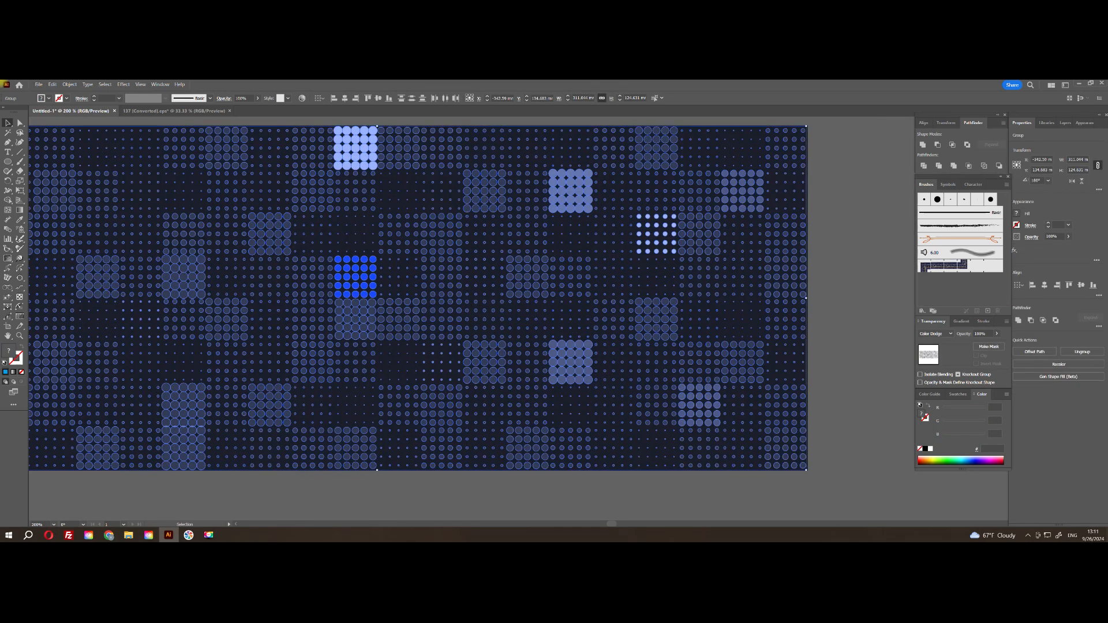
pyautogui.write('009FE3')
pyautogui.press('Return')
pyautogui.click(855, 358)
pyautogui.moveTo(466, 262); pyautogui.dragTo(542, 275)
pyautogui.scroll(-1, 542, 274)
pyautogui.scroll(-1, 552, 268)
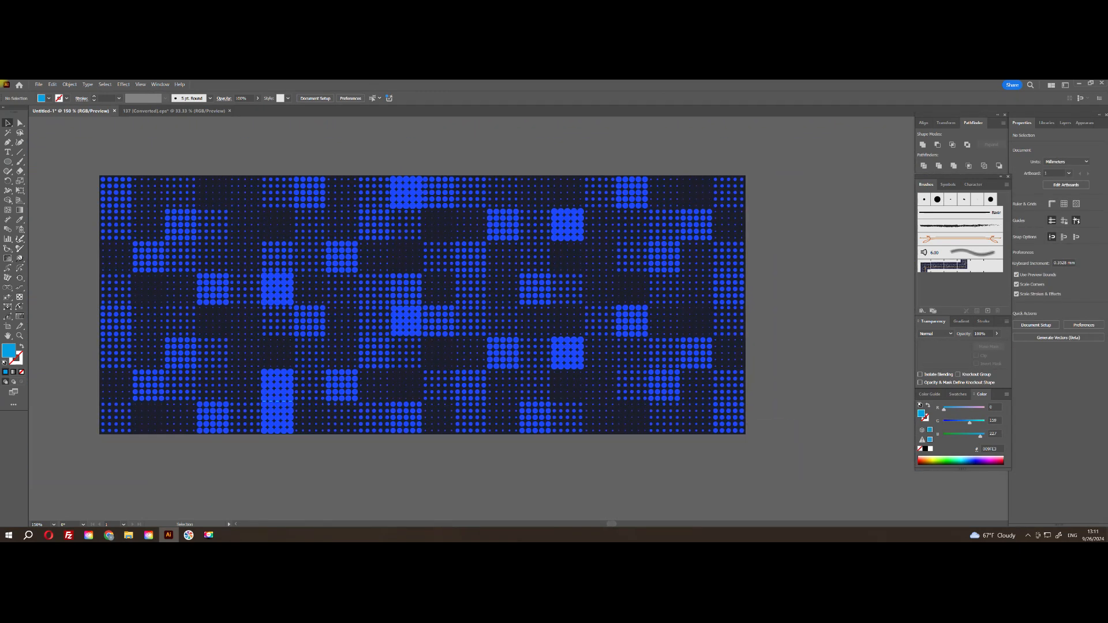